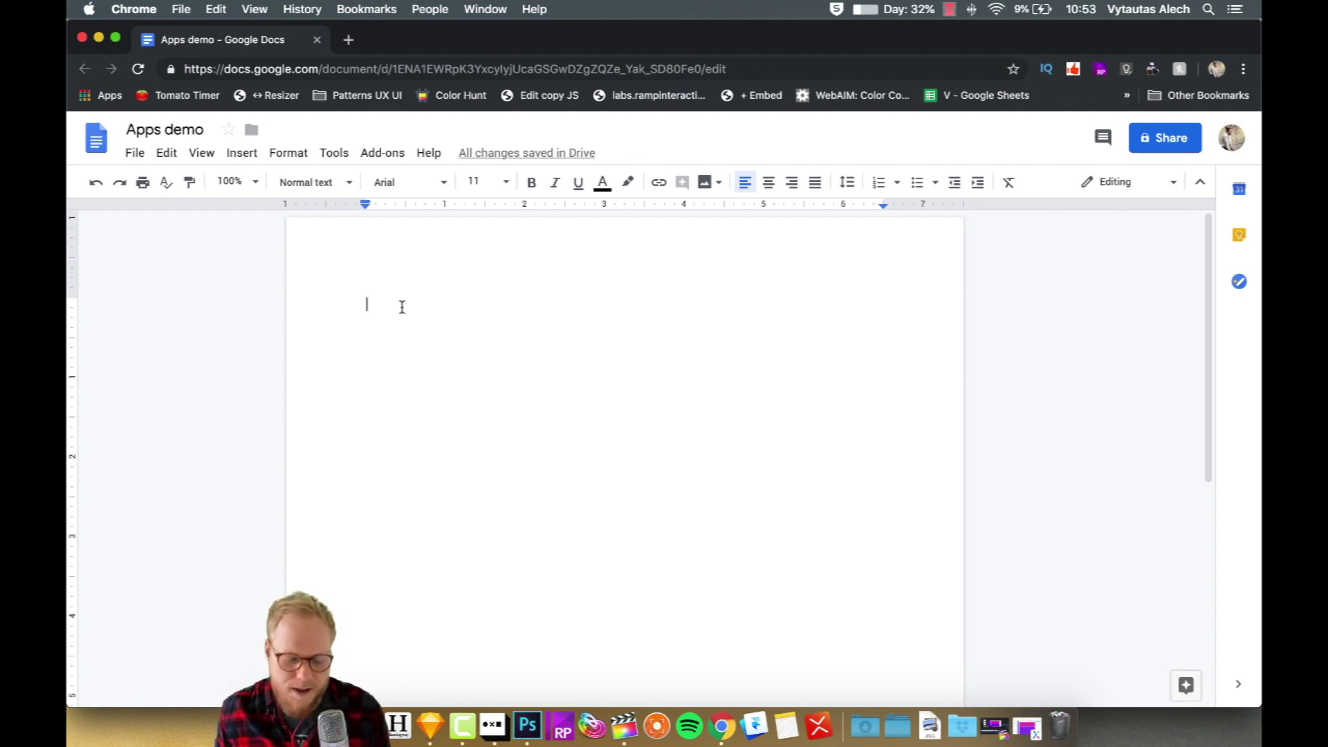
# Turn on Tools > Voice typing, move the microphone panel aside, and start dictating a paragraph.
pyautogui.click(251, 159)
pyautogui.moveTo(334, 153)
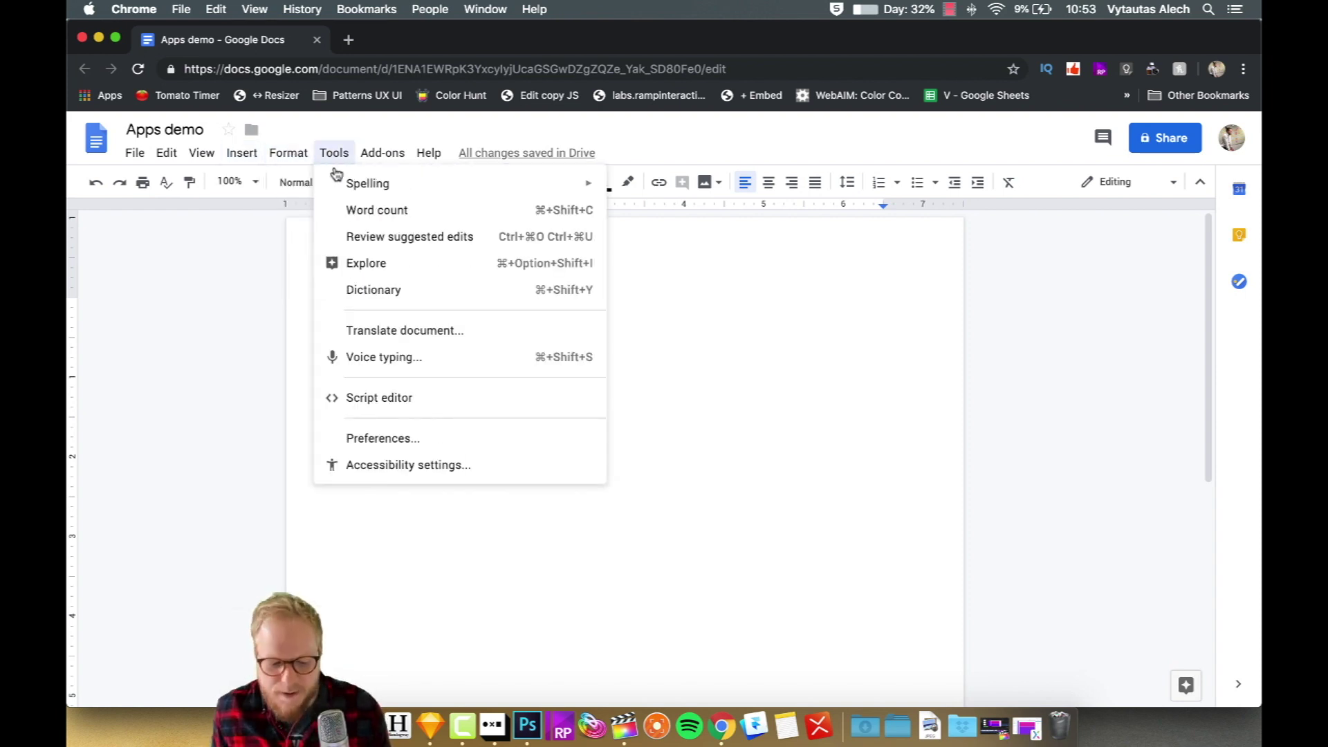
pyautogui.click(385, 358)
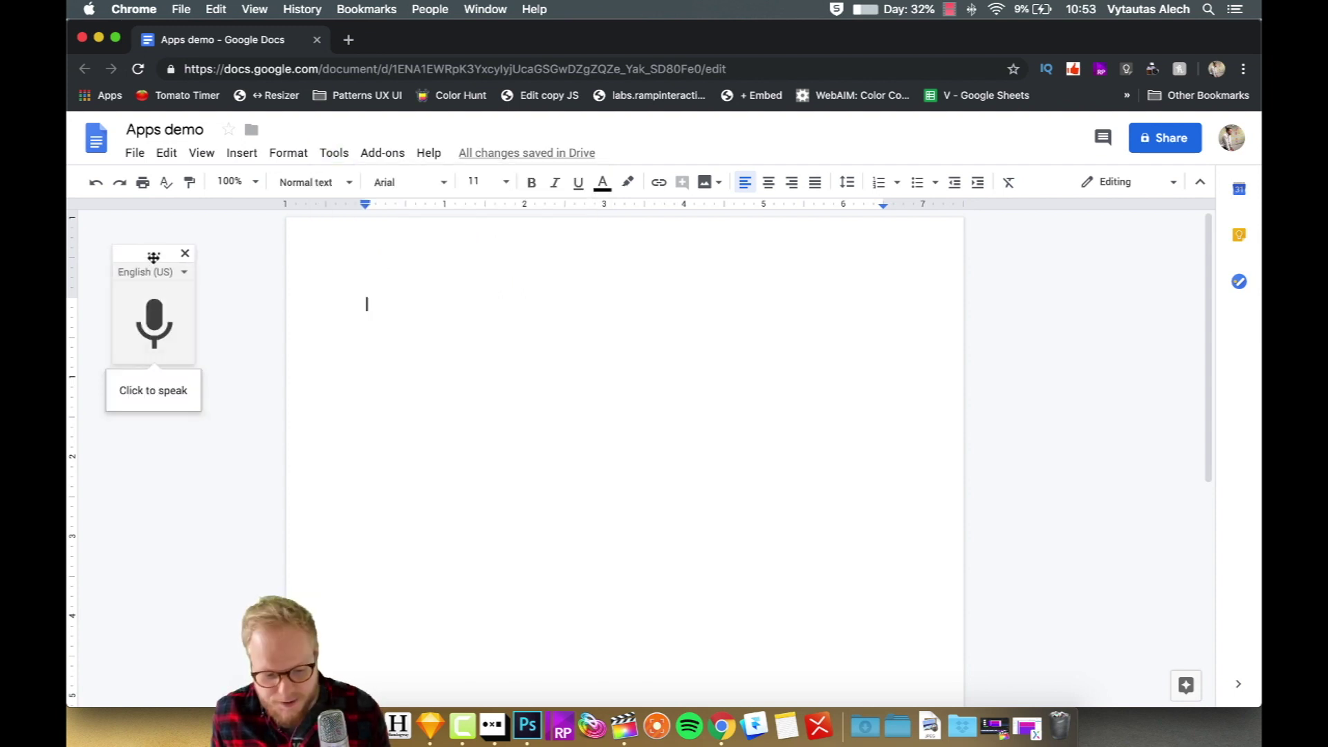
pyautogui.moveTo(153, 253); pyautogui.dragTo(199, 249)
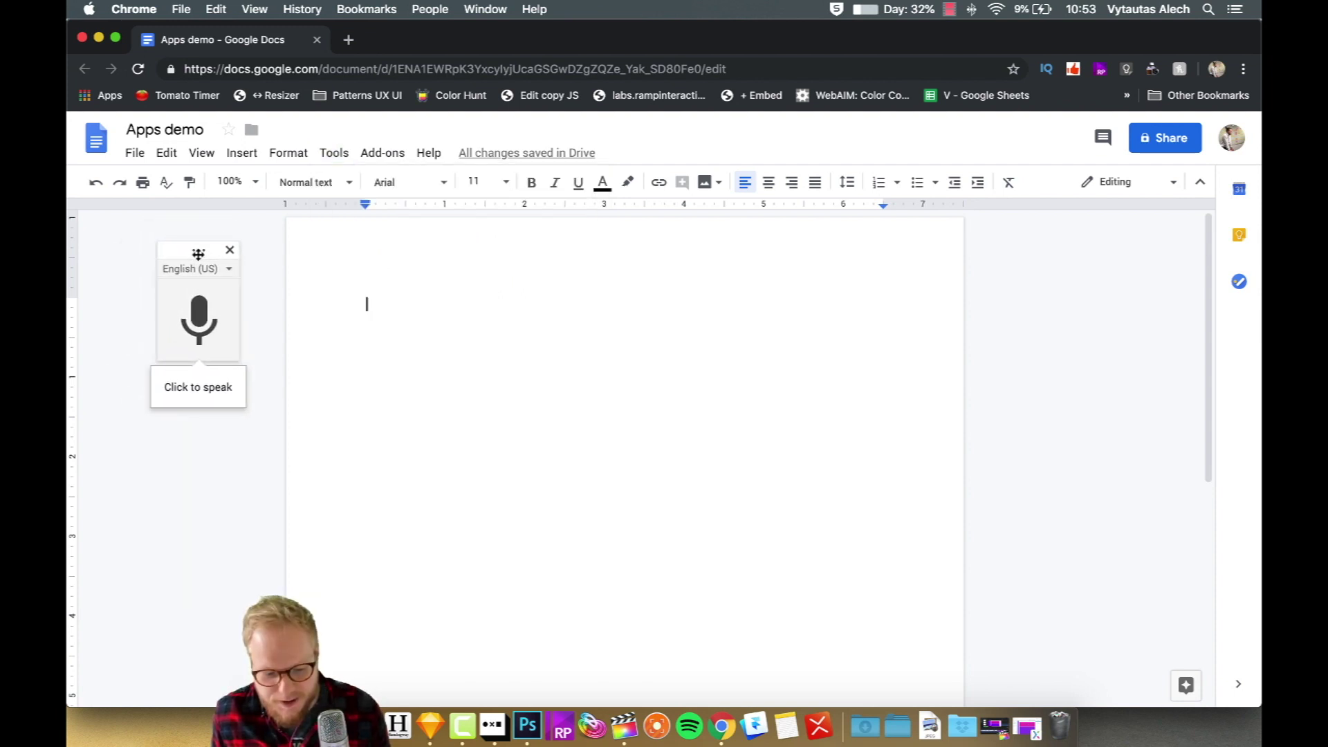
pyautogui.click(197, 318)
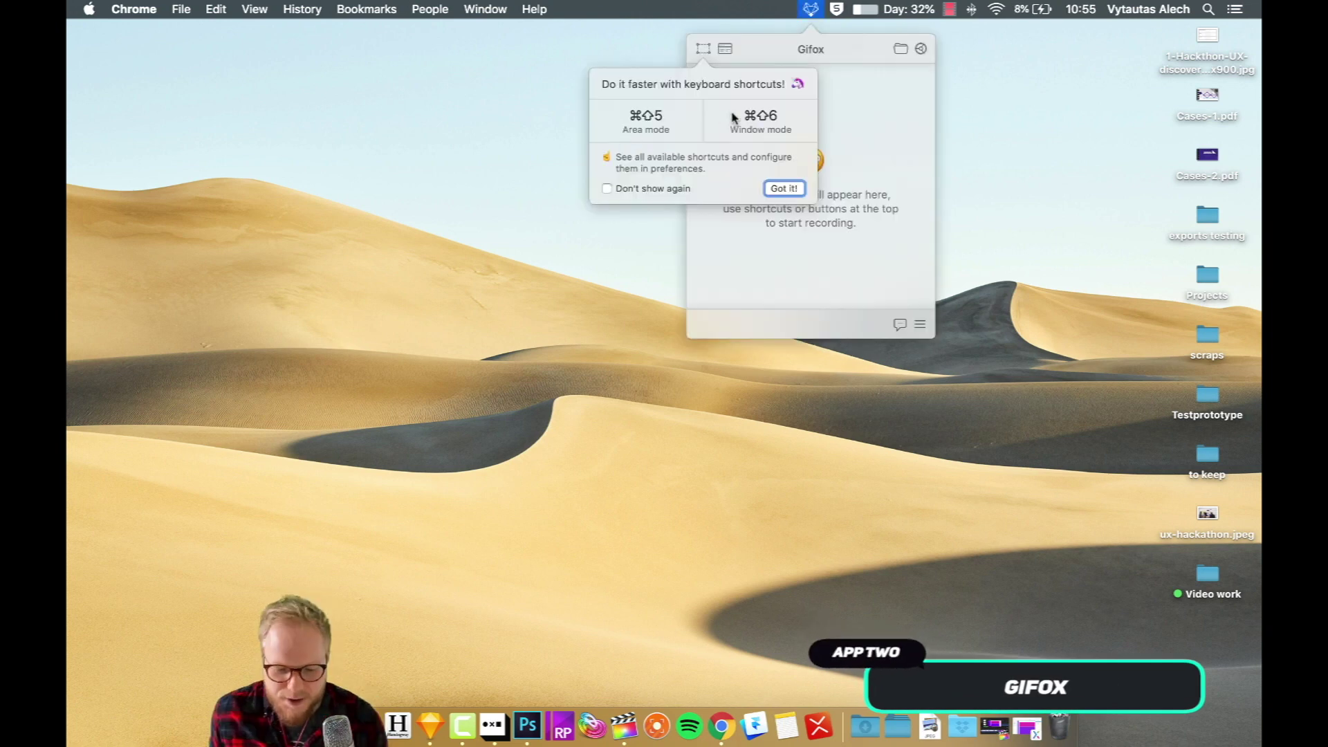
# Record an 868×593 screen area with Gifox and export it as '2019-05-25 10.55.43.gif'.
pyautogui.press('super+shift+5')
pyautogui.moveTo(298, 88); pyautogui.dragTo(1017, 580)
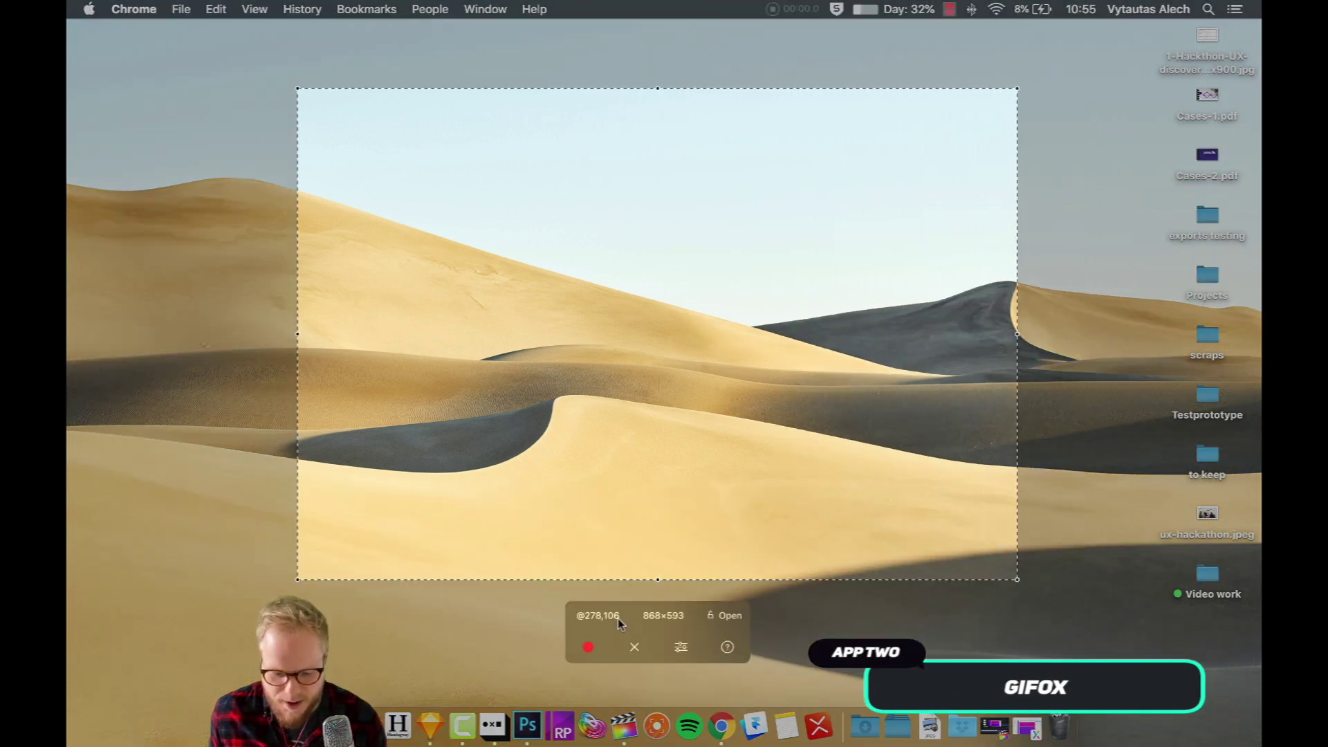
pyautogui.click(680, 647)
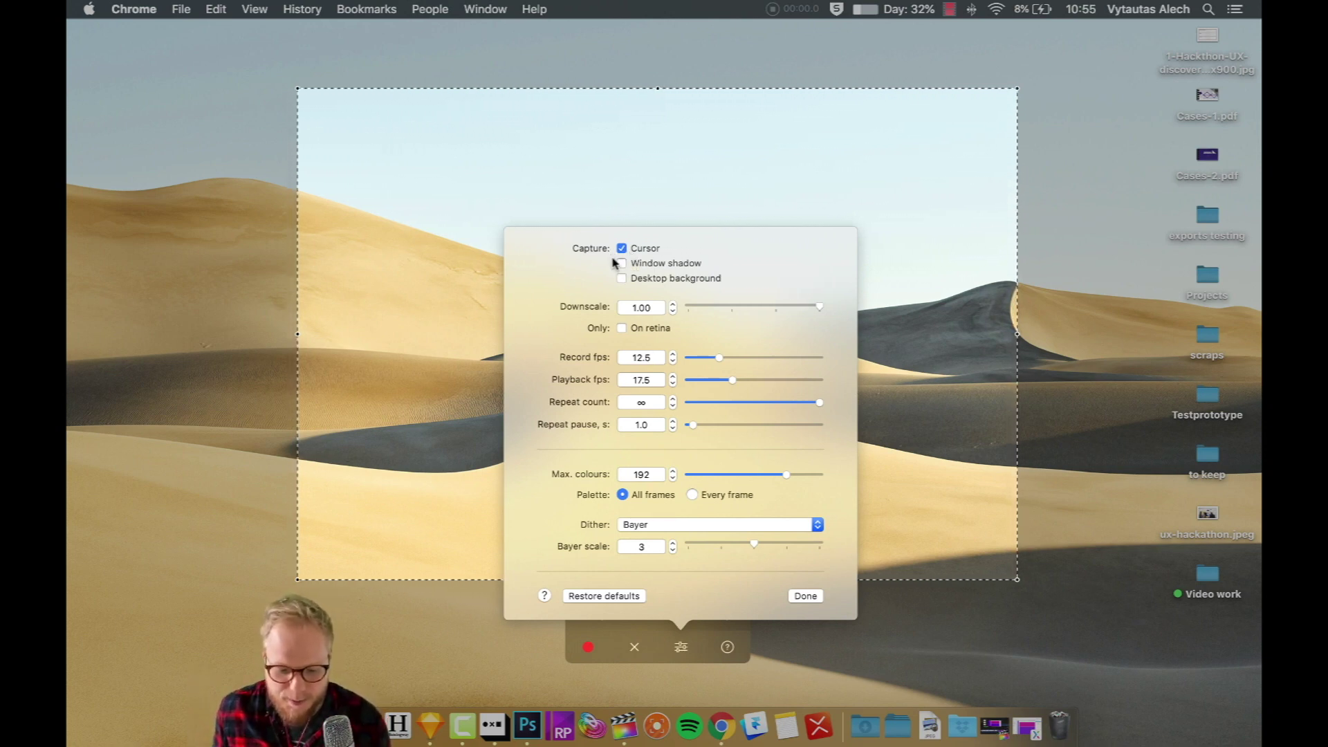
pyautogui.click(822, 604)
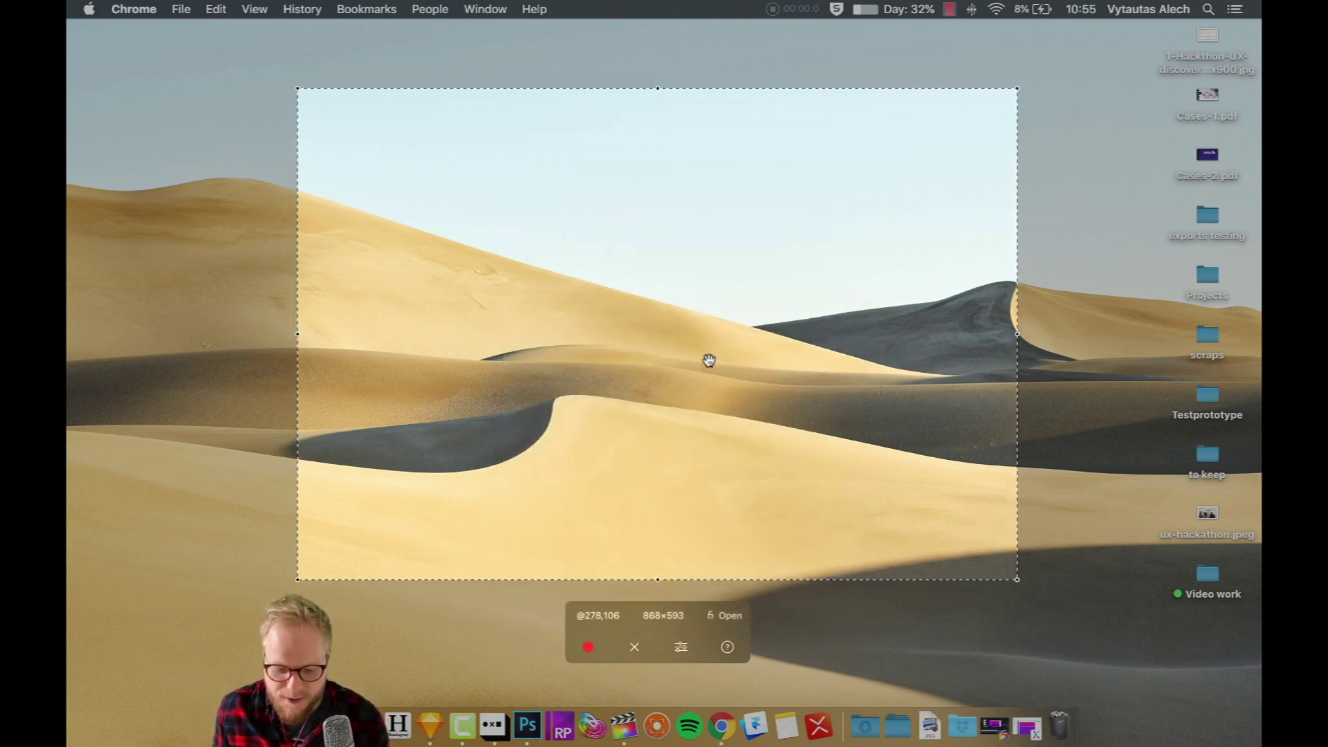
pyautogui.click(589, 647)
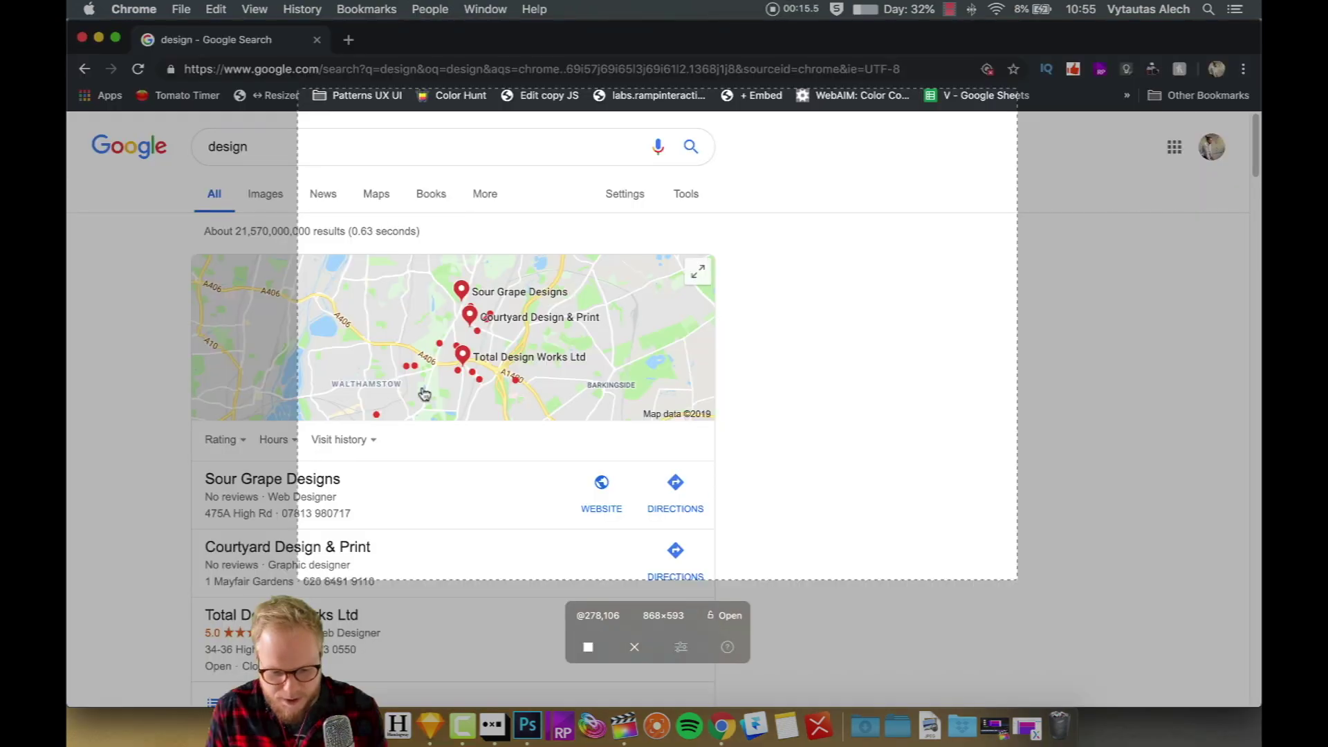
pyautogui.scroll(-5, 695, 457)
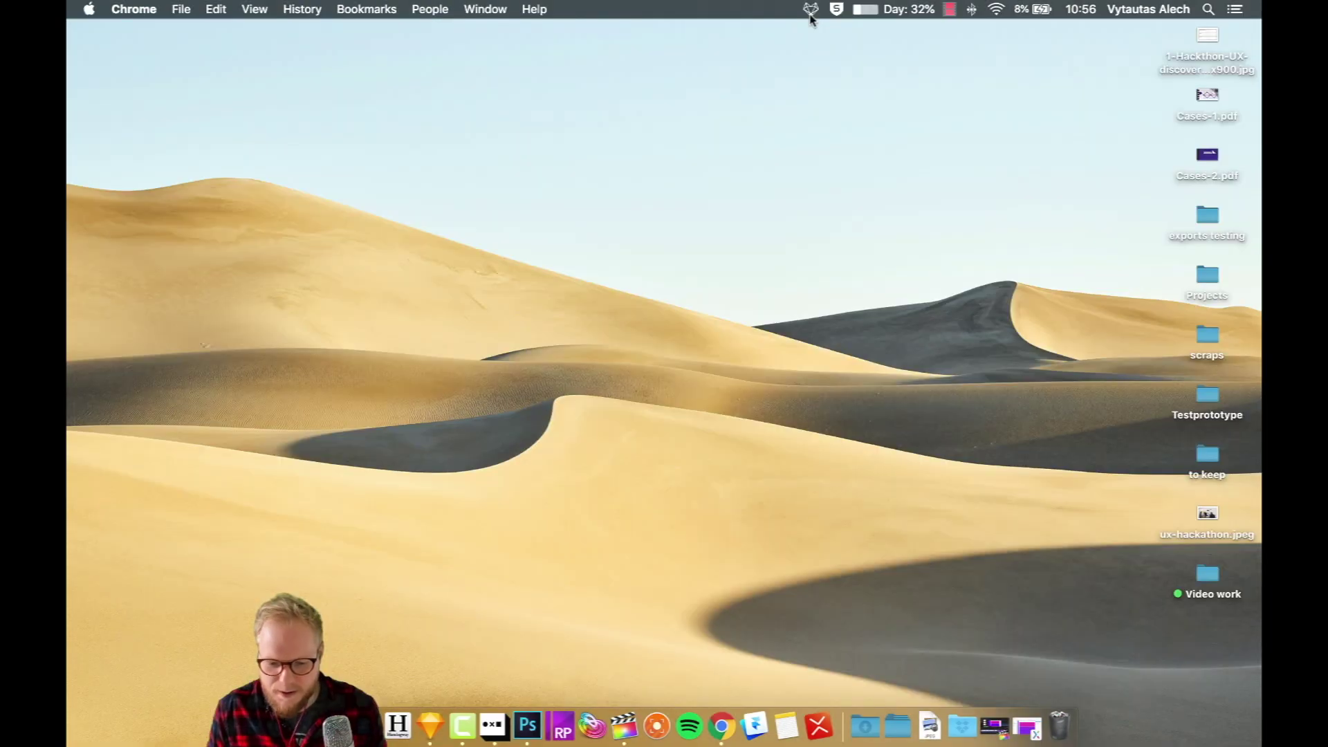
pyautogui.click(809, 9)
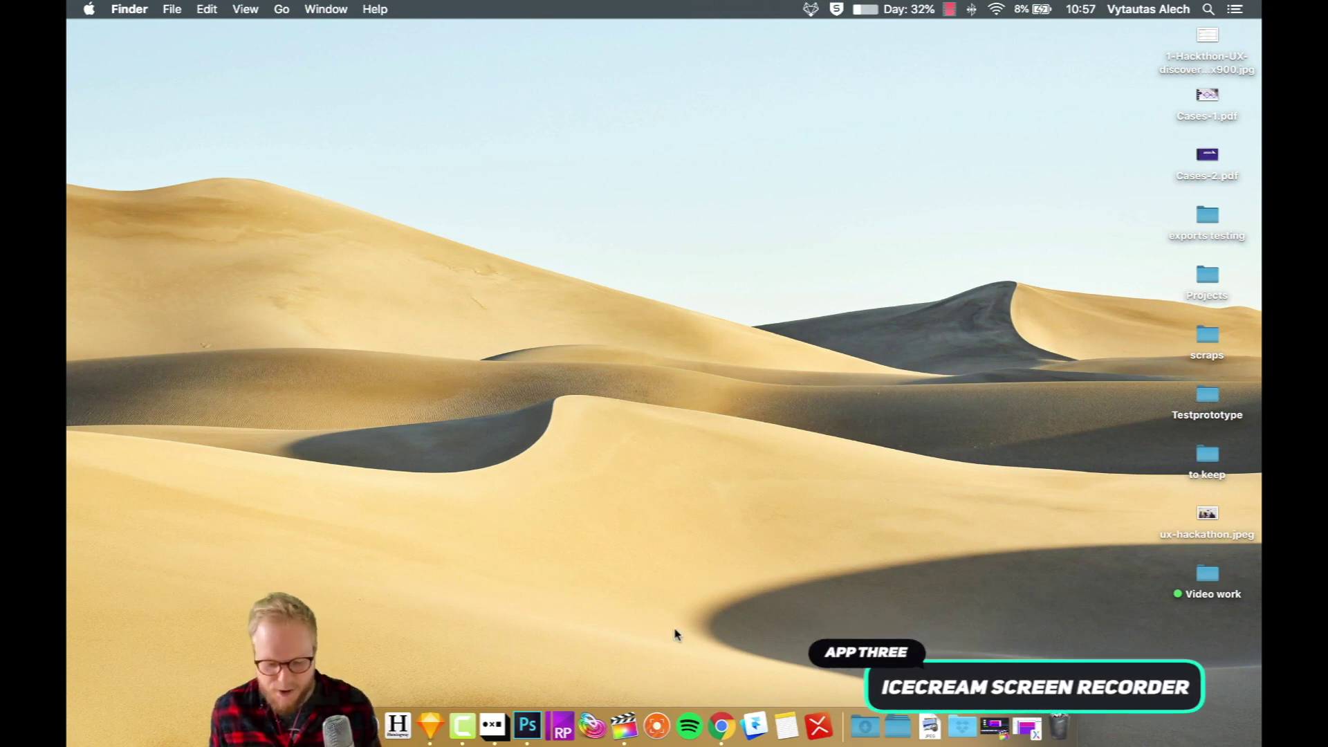
# Record a 984×681 custom area with Icecream Screen Recorder, saving 'ice_video_20190525-105756.mp4'.
pyautogui.click(656, 724)
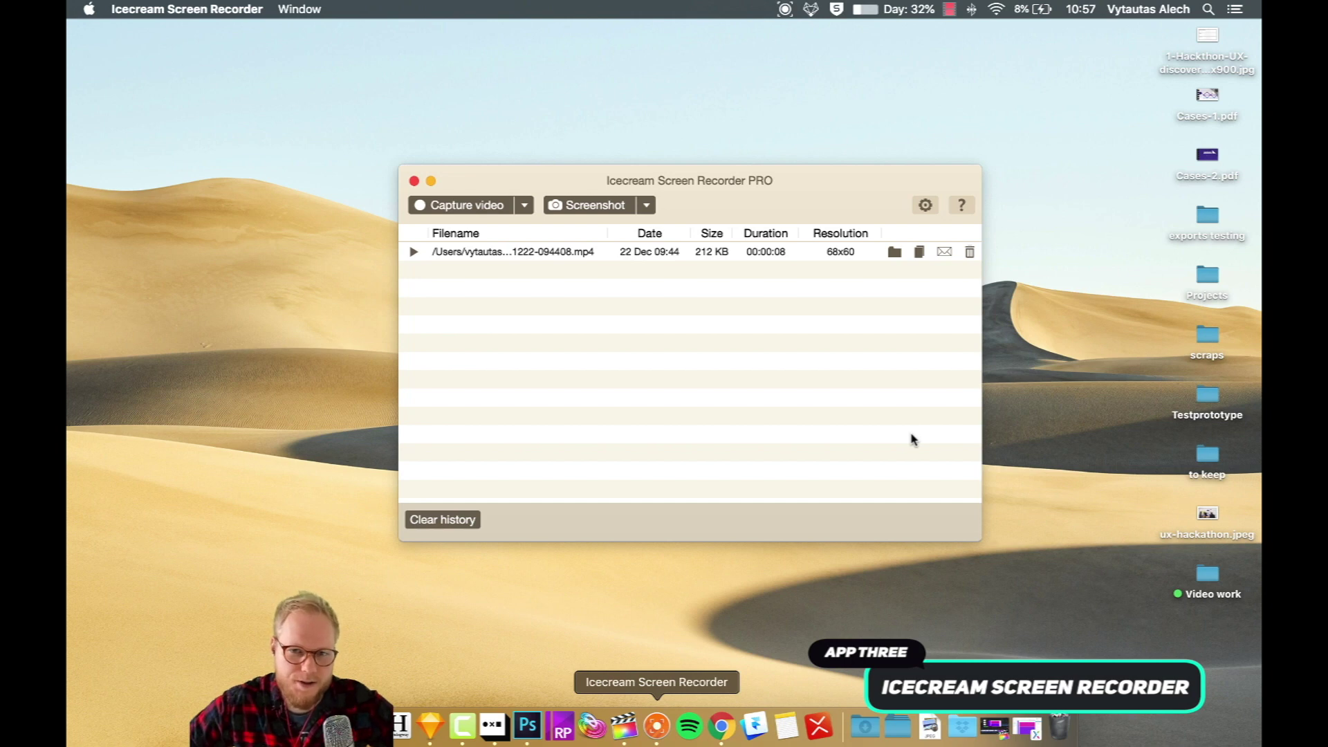
pyautogui.click(643, 178)
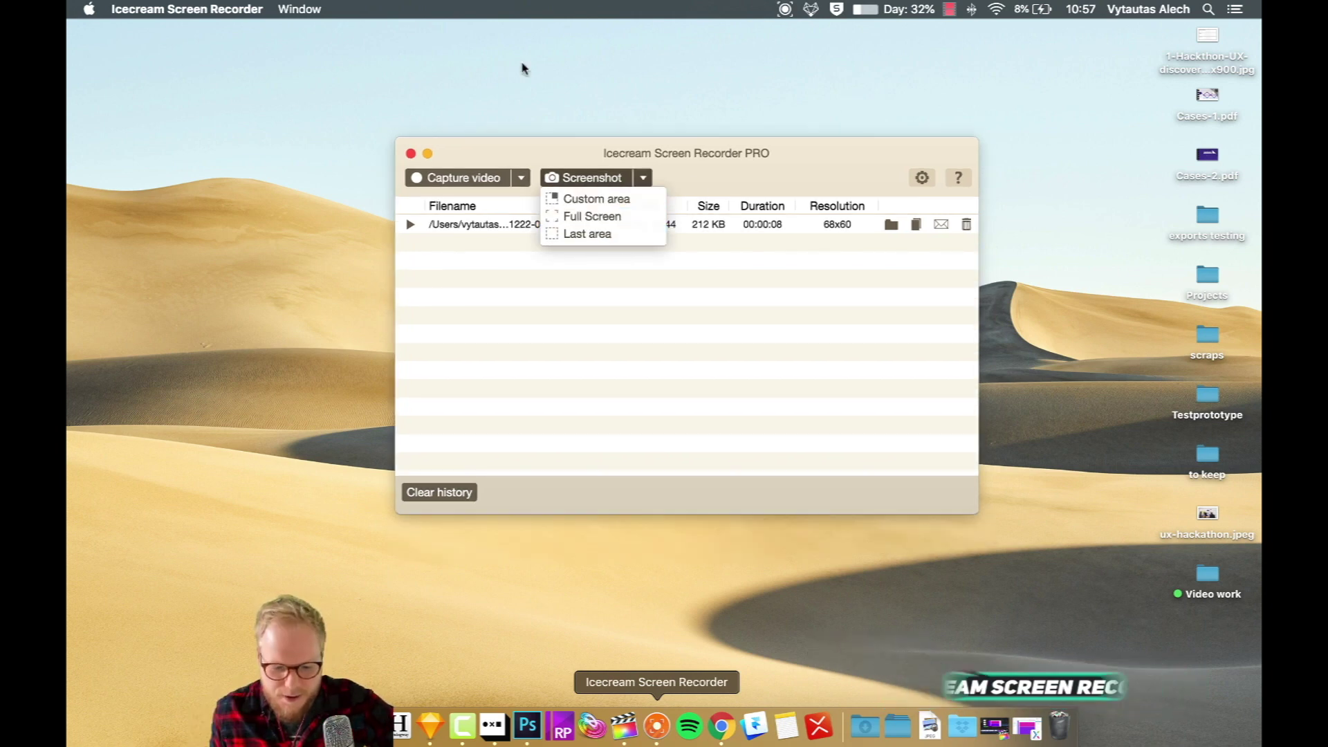
pyautogui.click(456, 177)
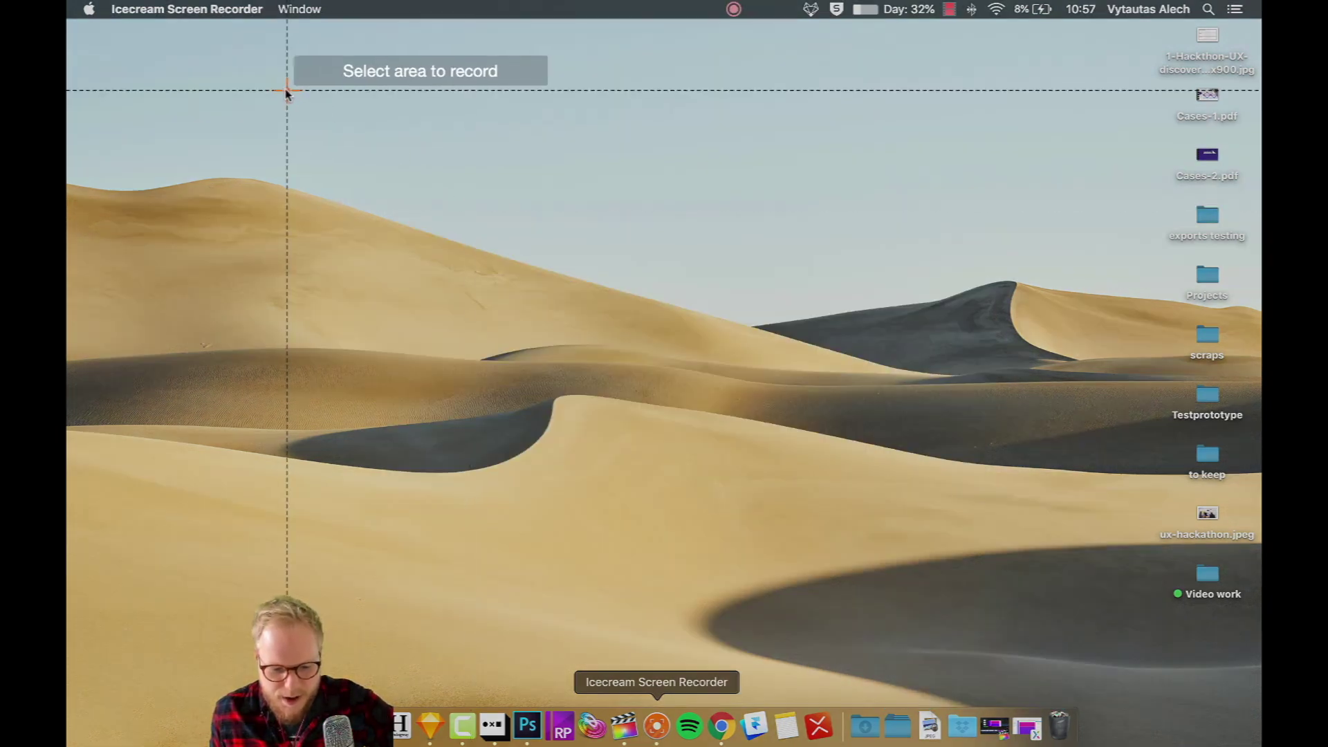
pyautogui.moveTo(254, 76); pyautogui.dragTo(1071, 642)
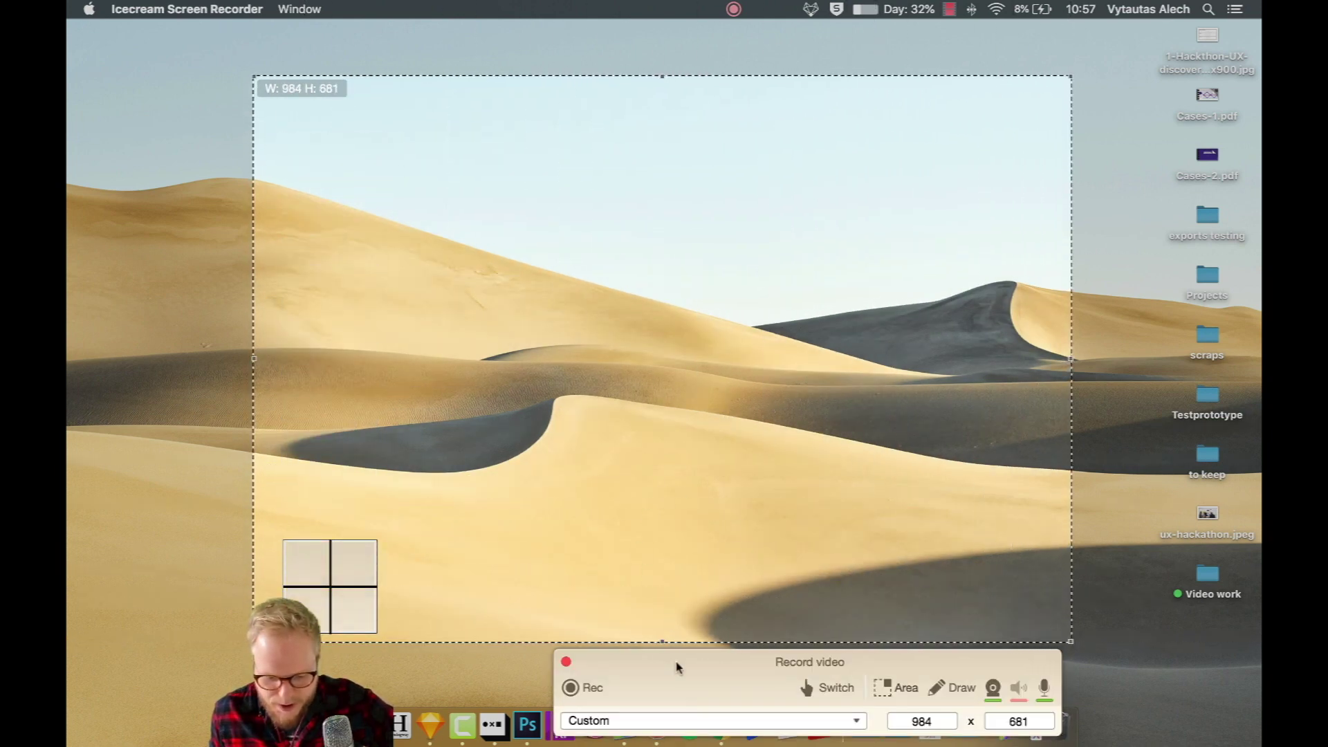
pyautogui.moveTo(676, 666); pyautogui.dragTo(638, 481)
pyautogui.press('Escape')
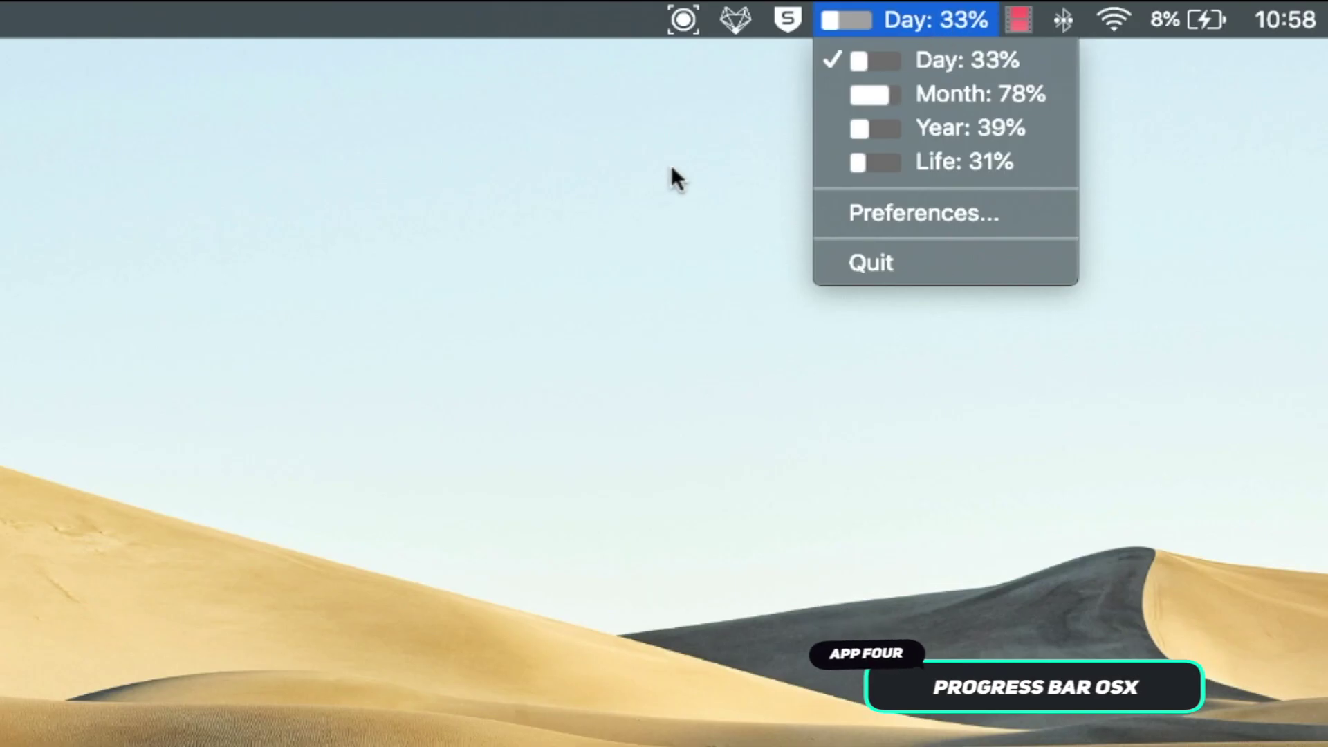
pyautogui.click(889, 18)
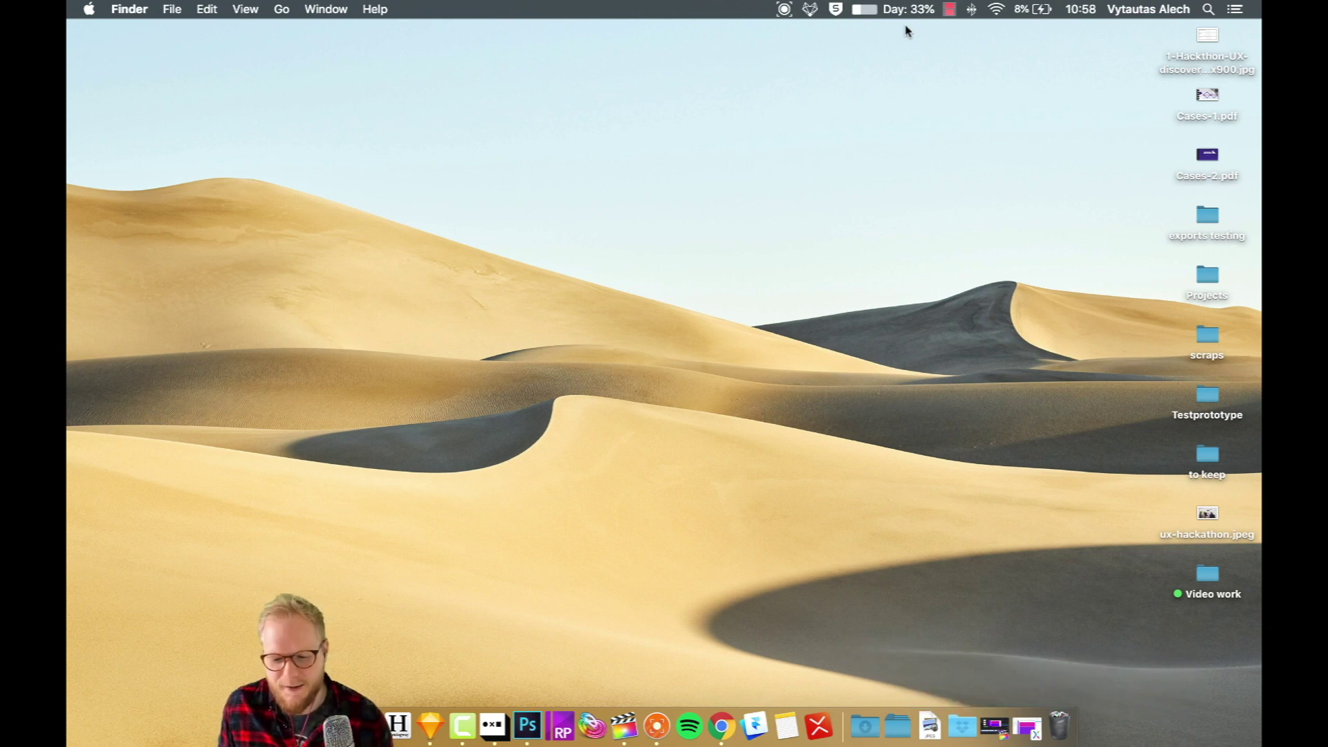
pyautogui.click(911, 10)
pyautogui.click(902, 108)
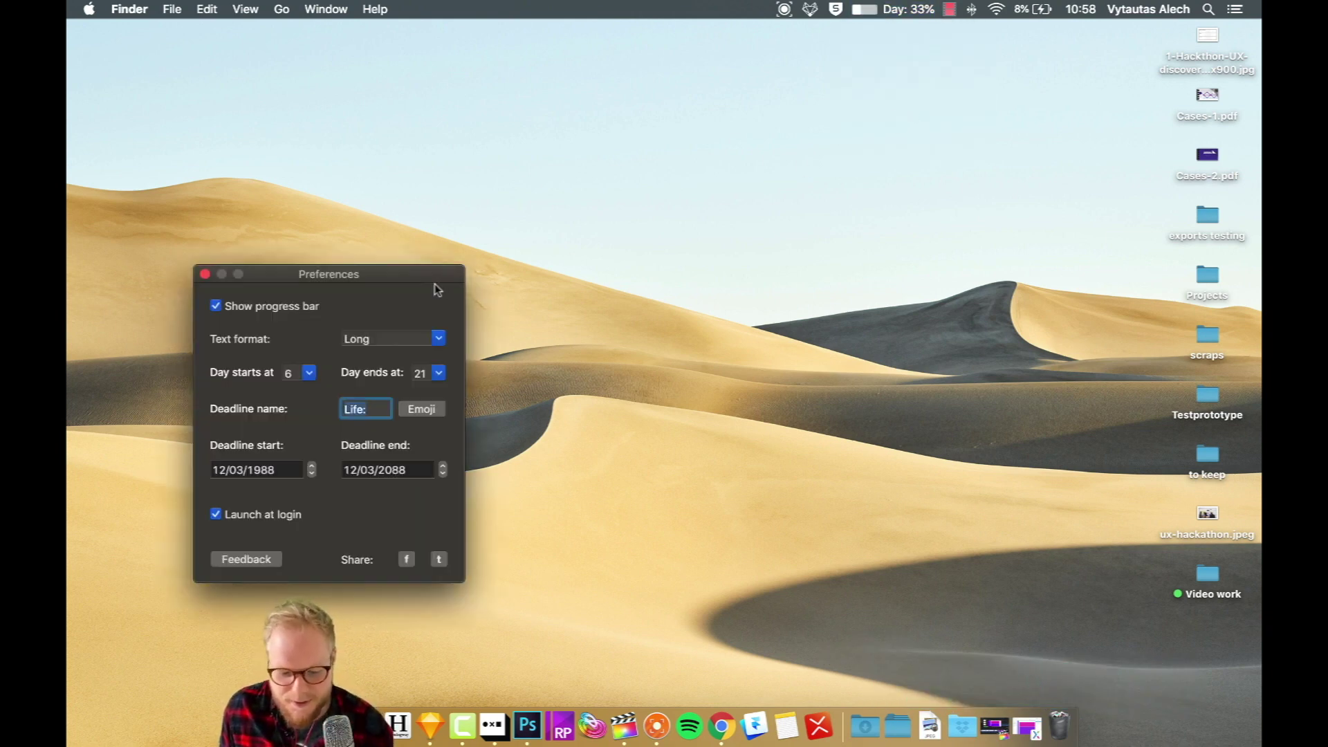
pyautogui.moveTo(435, 283); pyautogui.dragTo(733, 133)
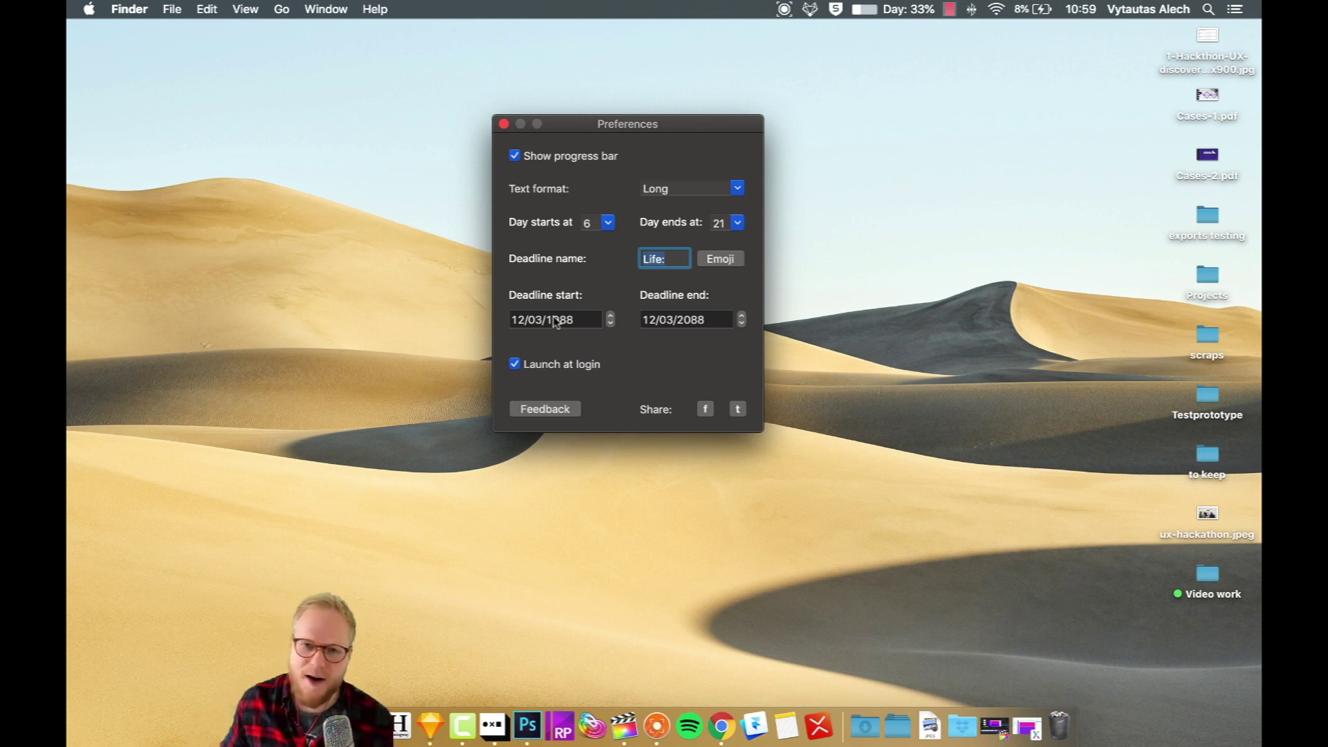
pyautogui.click(912, 9)
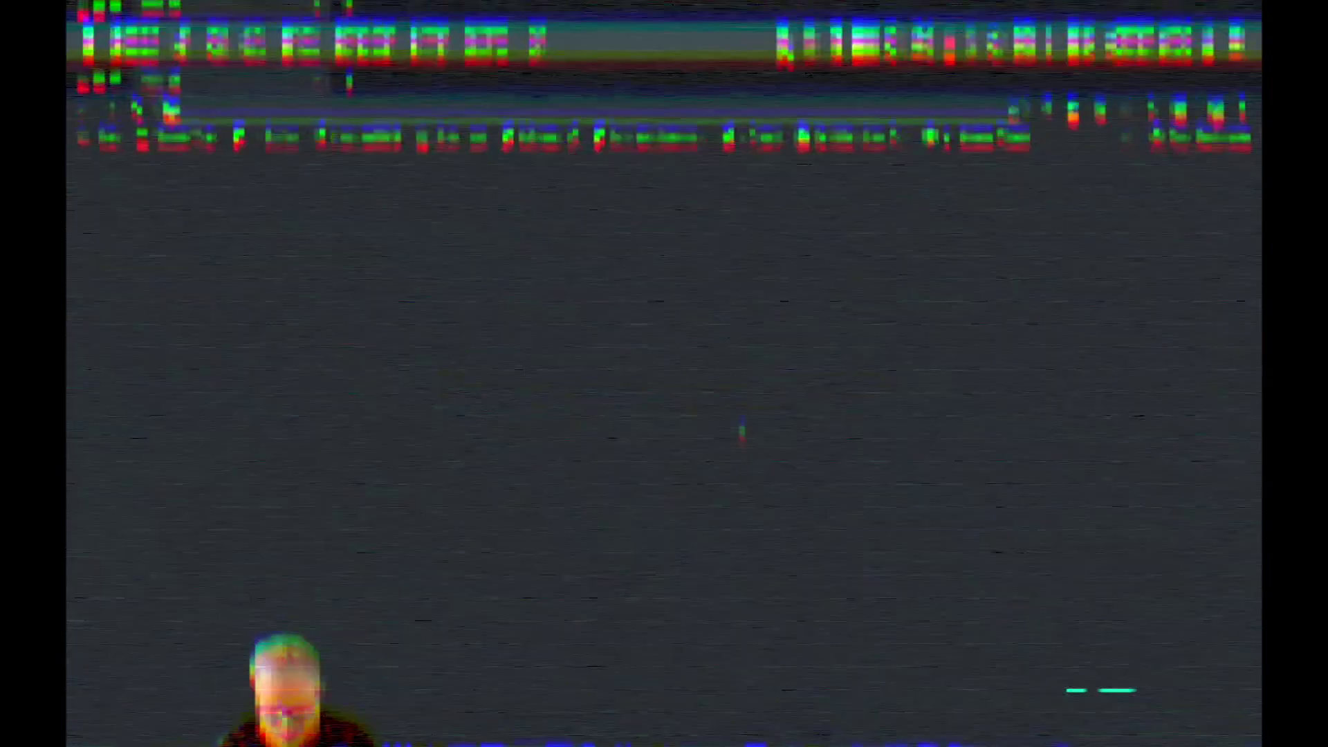
# Load keep.google.com by entering 'keep' in the new tab's address bar.
pyautogui.write('keep.google.com')
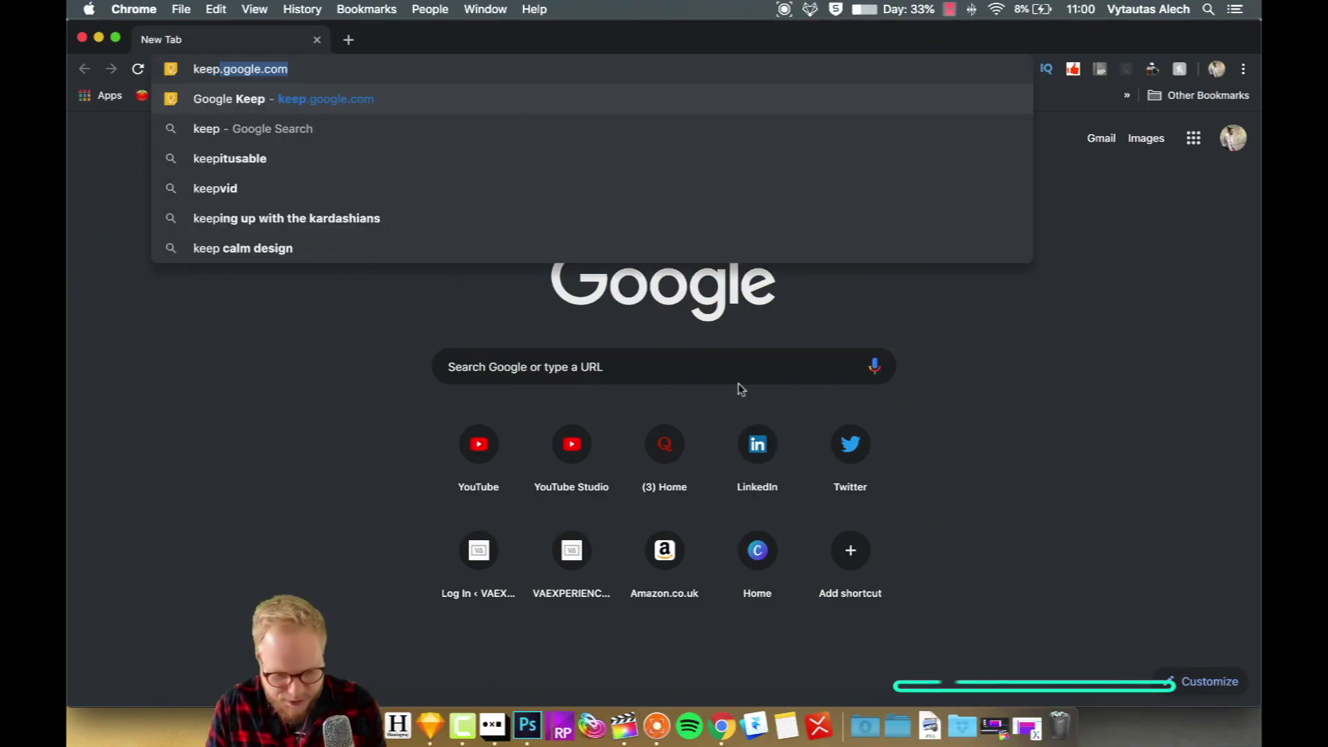
pyautogui.press('Return')
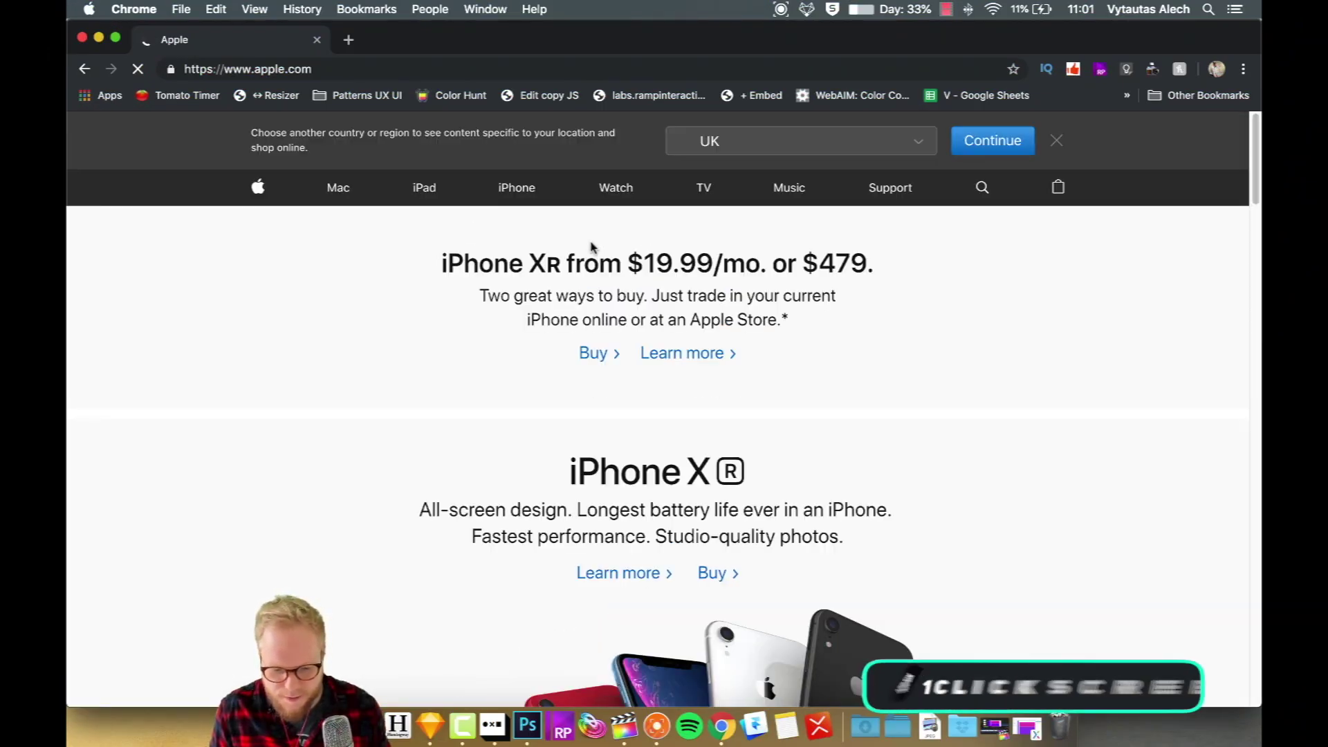
# Confirm the United Kingdom region to load Apple's UK homepage.
pyautogui.click(993, 140)
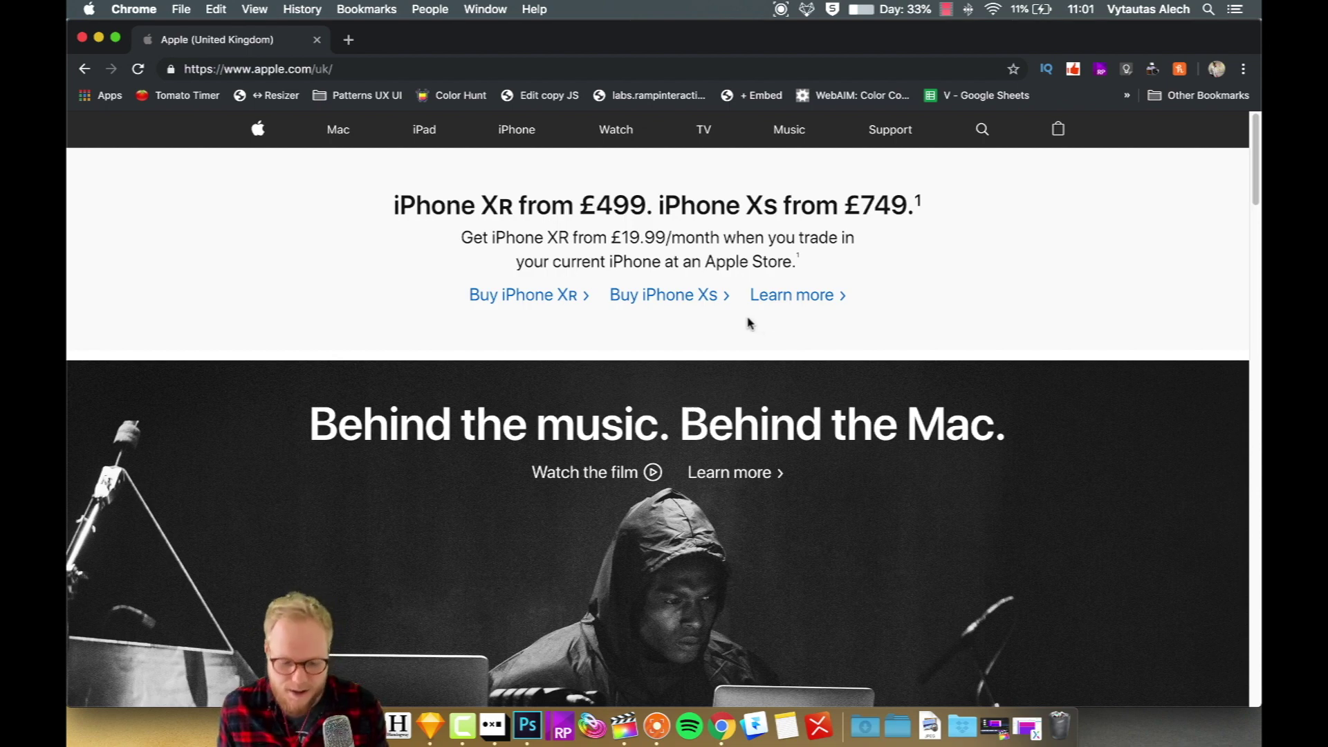
pyautogui.scroll(1, 779, 374)
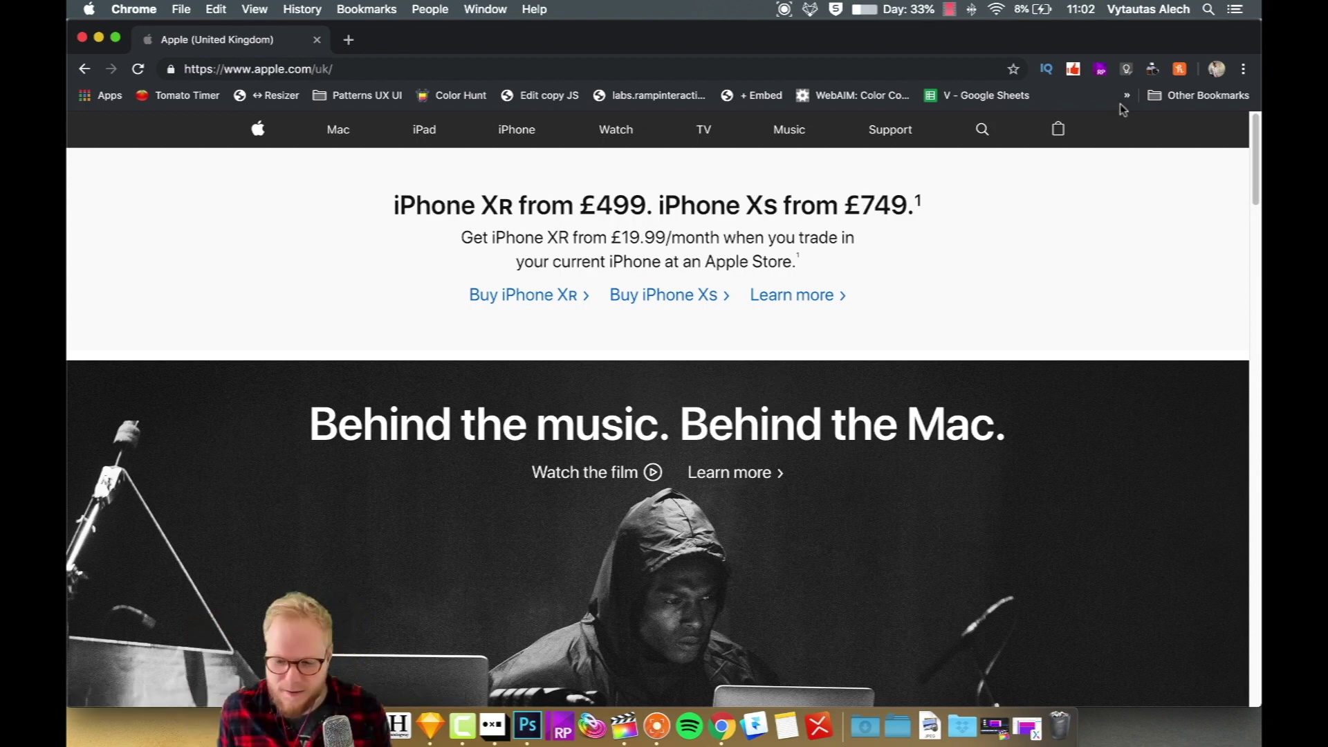
# Capture the whole Apple UK page with 1Click Screenshot and download it as an image.
pyautogui.click(1153, 69)
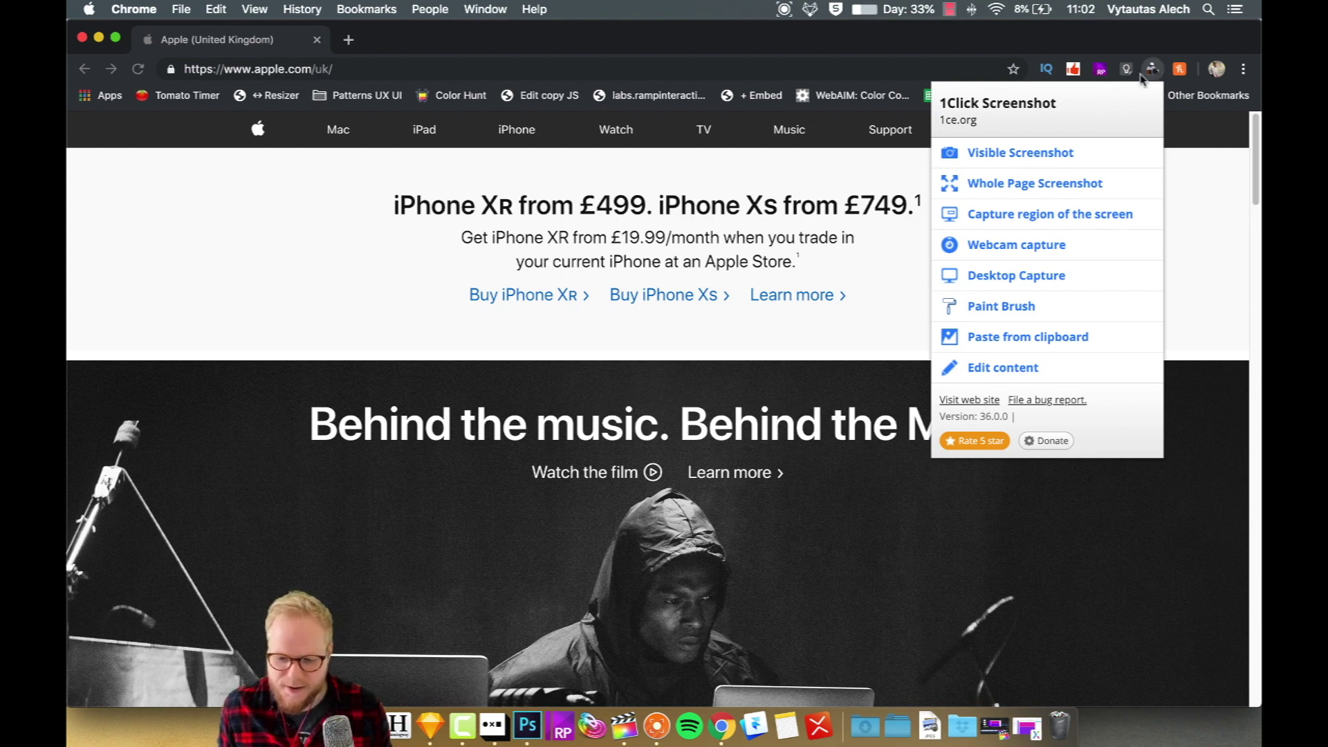
pyautogui.rightClick(1153, 69)
pyautogui.click(1154, 69)
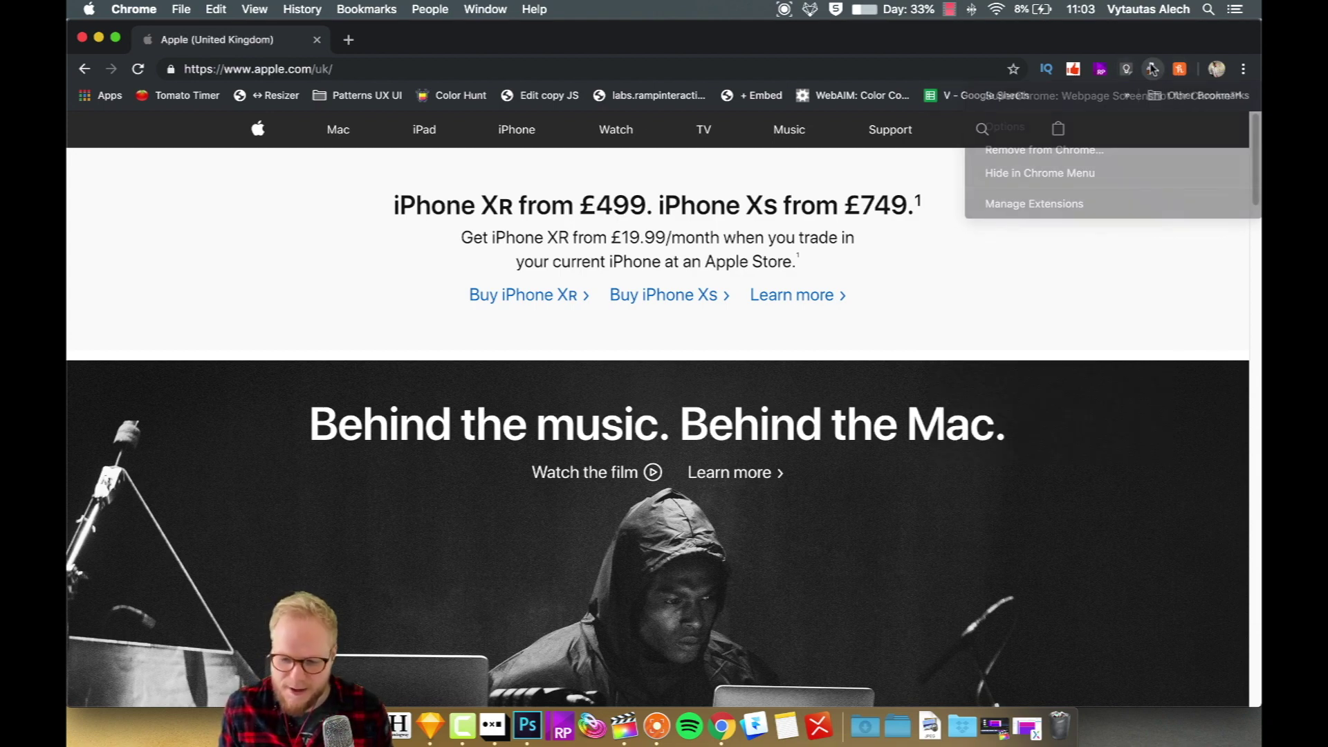
pyautogui.click(1154, 69)
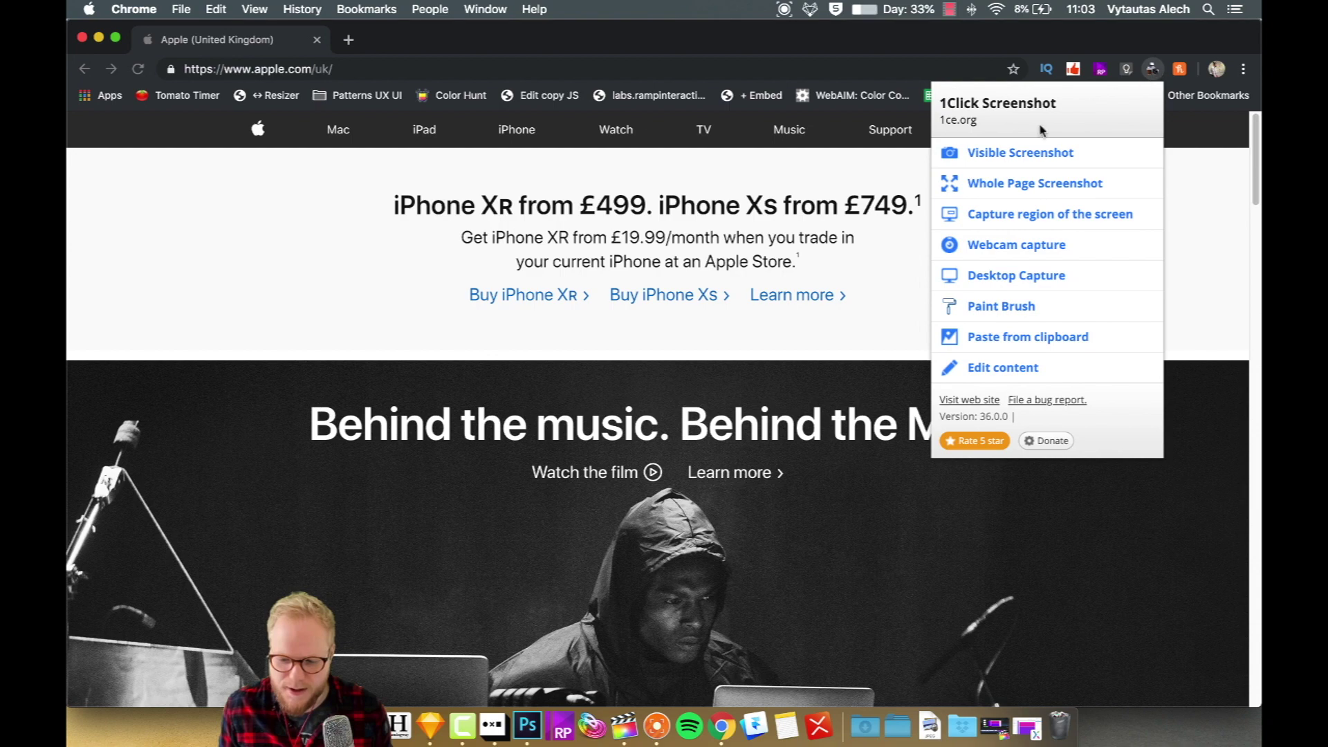
pyautogui.click(1014, 182)
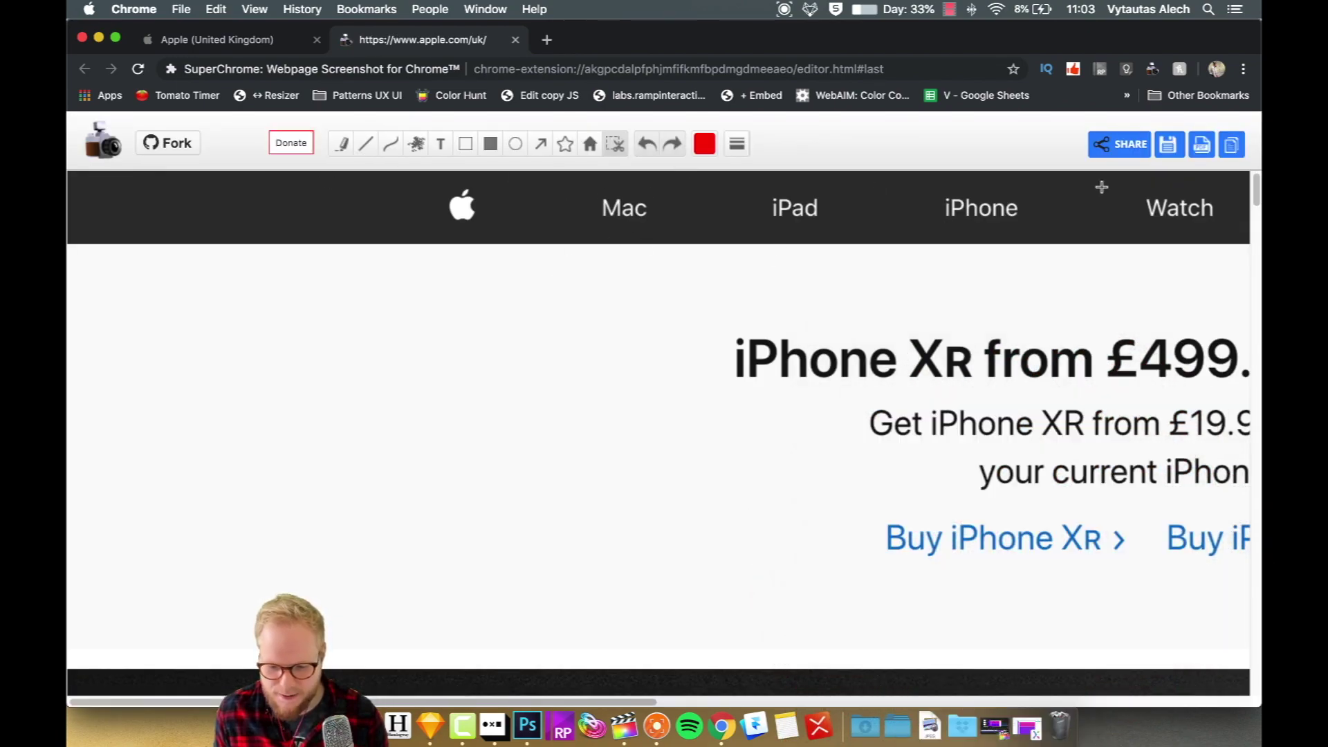
pyautogui.click(1168, 148)
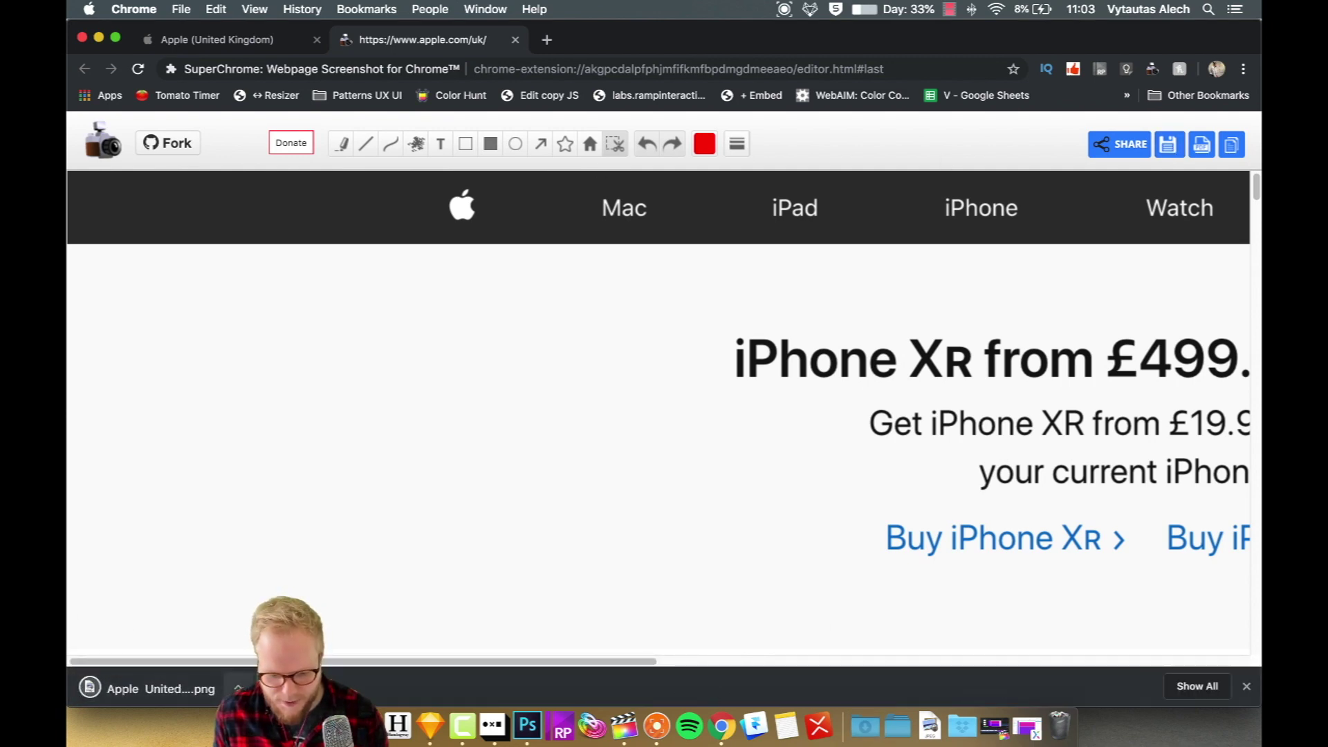
# Reveal 'Apple United Kingdom .png' in its Downloads folder and check it in Quick Look.
pyautogui.click(237, 688)
pyautogui.click(290, 654)
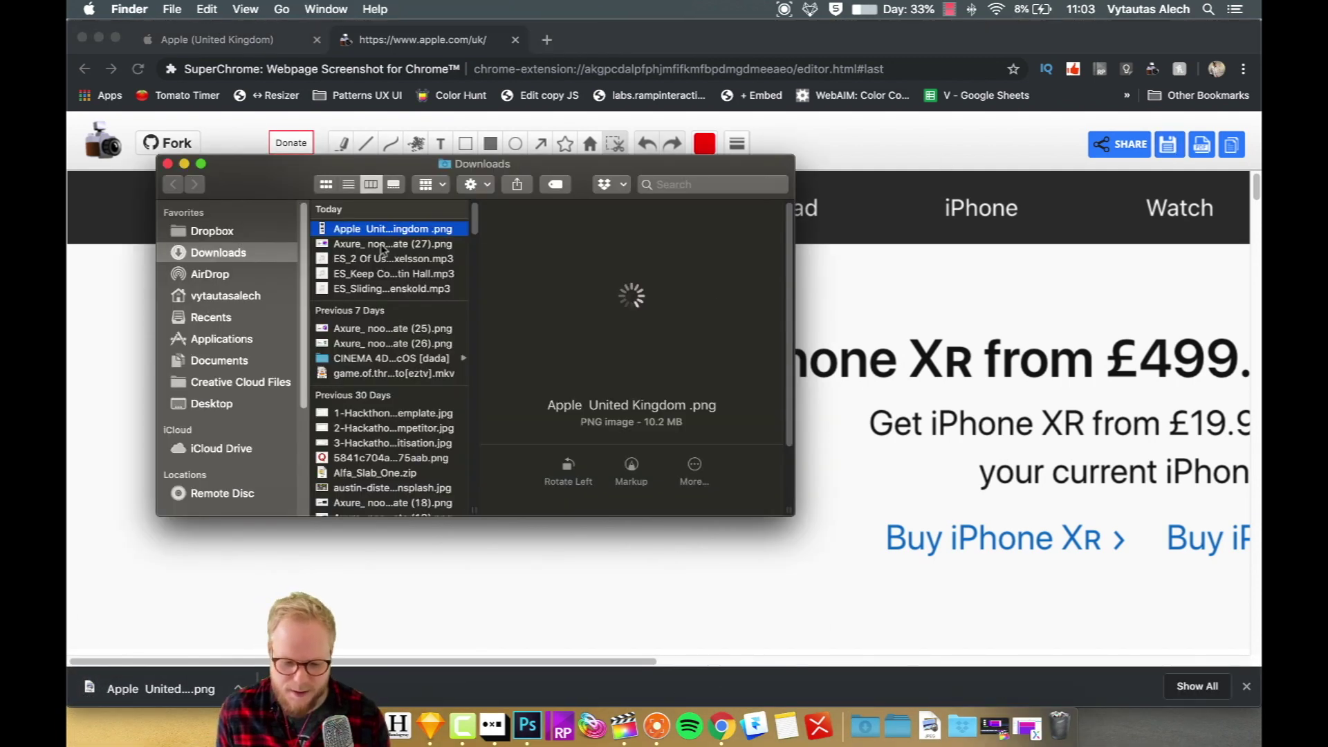
pyautogui.press('space')
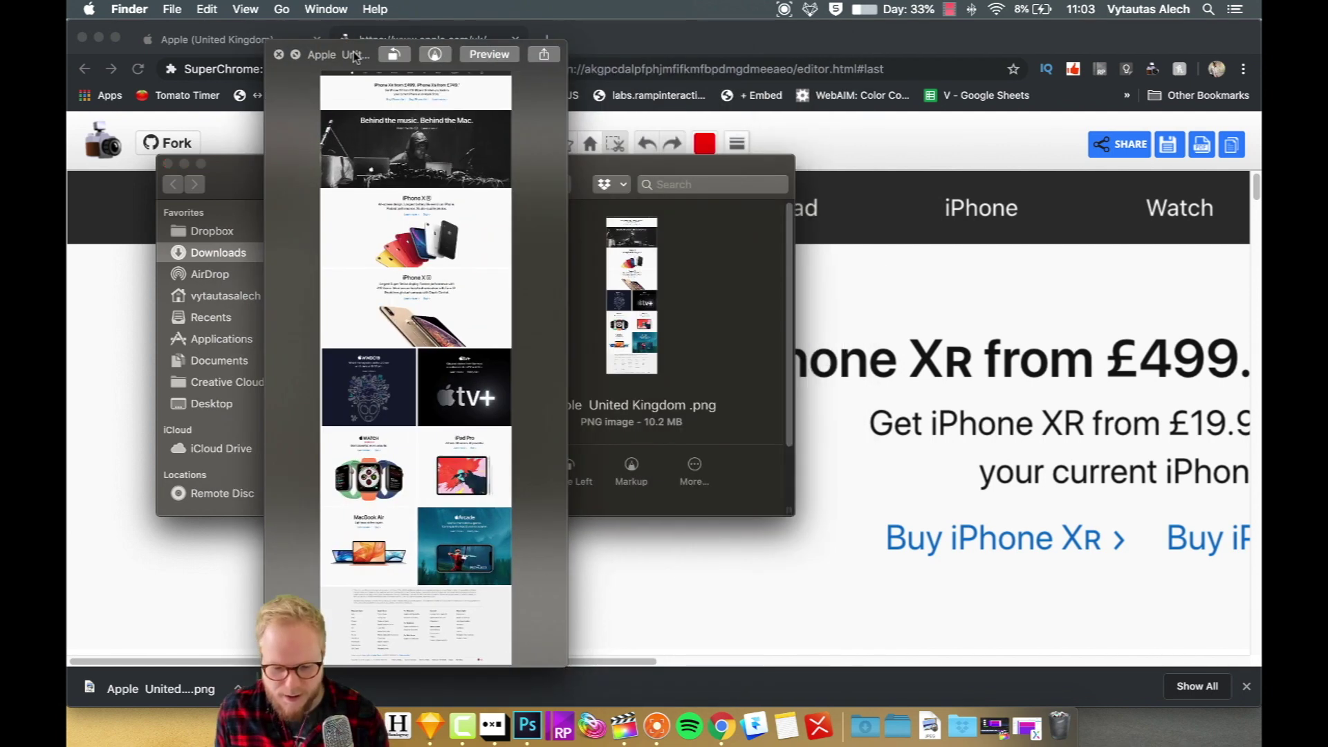
pyautogui.moveTo(626, 55); pyautogui.dragTo(357, 57)
pyautogui.click(279, 55)
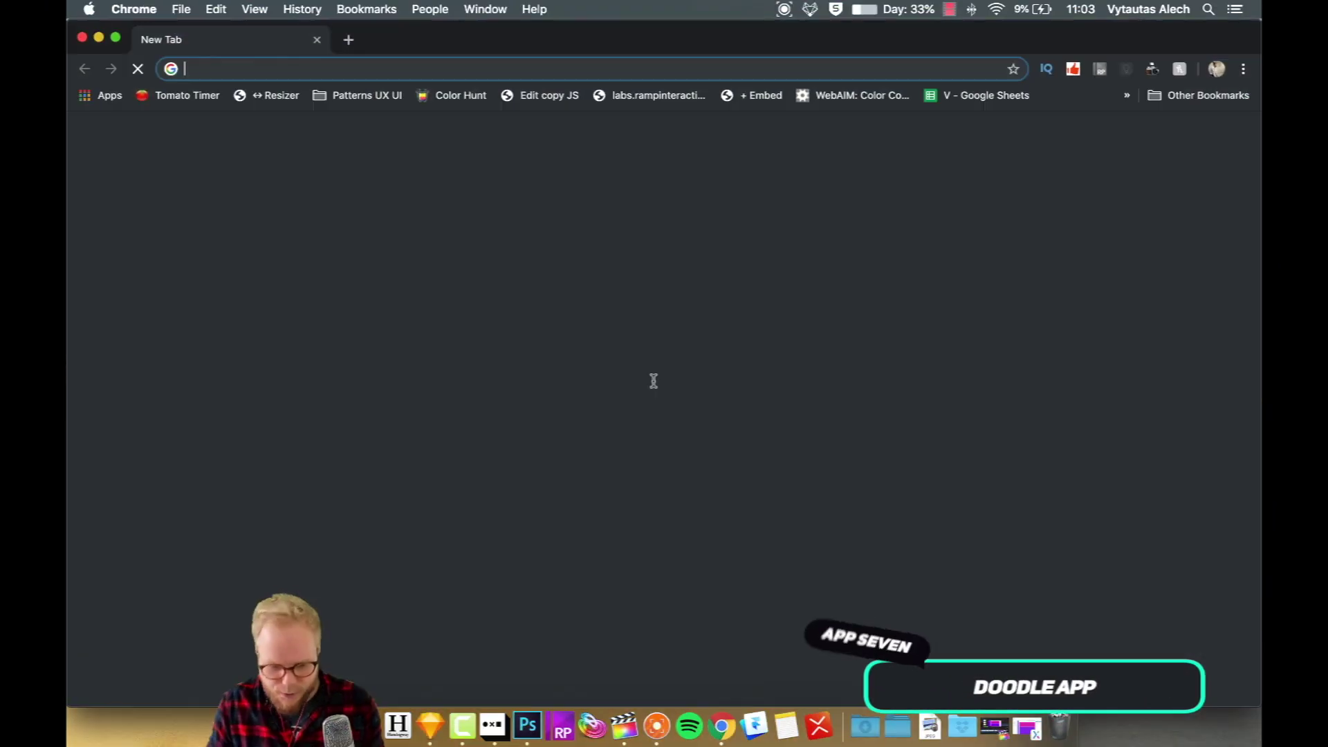
# Search 'doodle' from the omnibox and pick the Doodle app suggestion.
pyautogui.write('doodle')
pyautogui.press('Down')
pyautogui.press('Return')
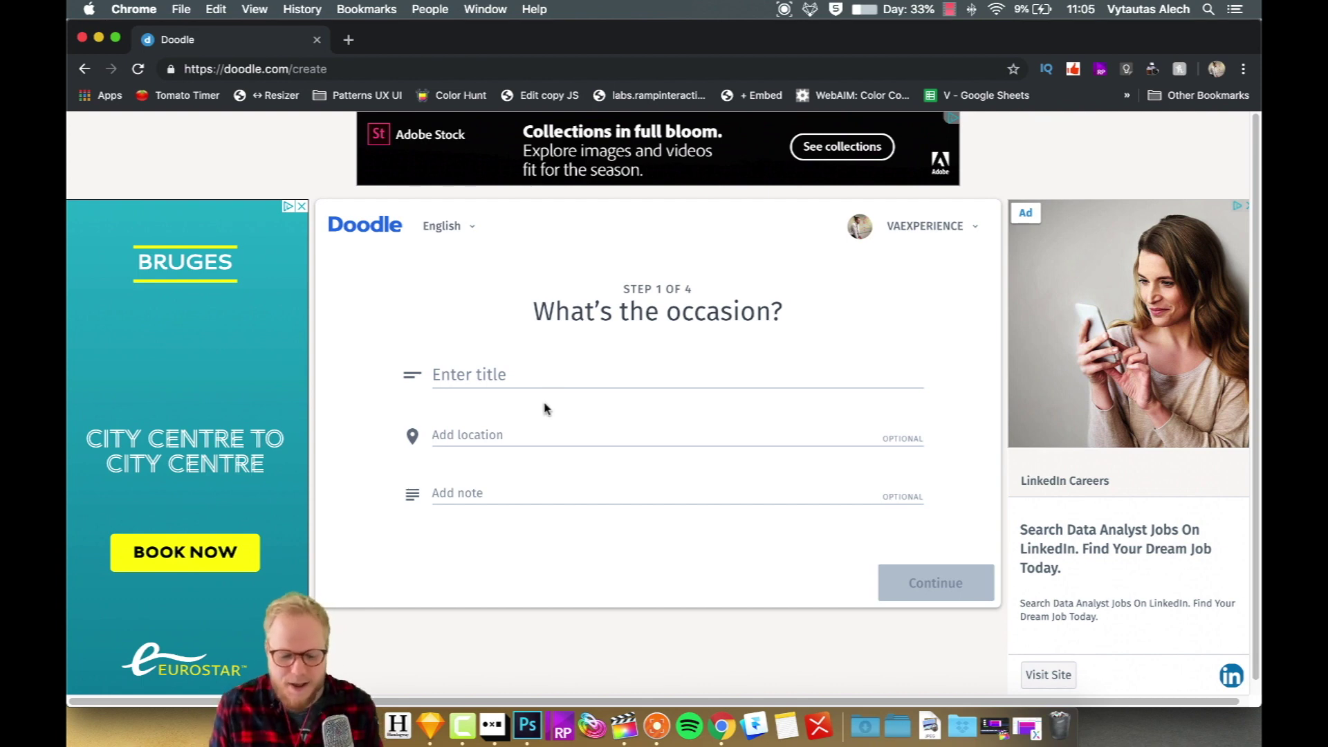
# Title the poll and add Saturday 25 slots (11:30–12:30, 12:30–13:30, 13:45–14:45) plus a Sunday slot.
pyautogui.click(550, 370)
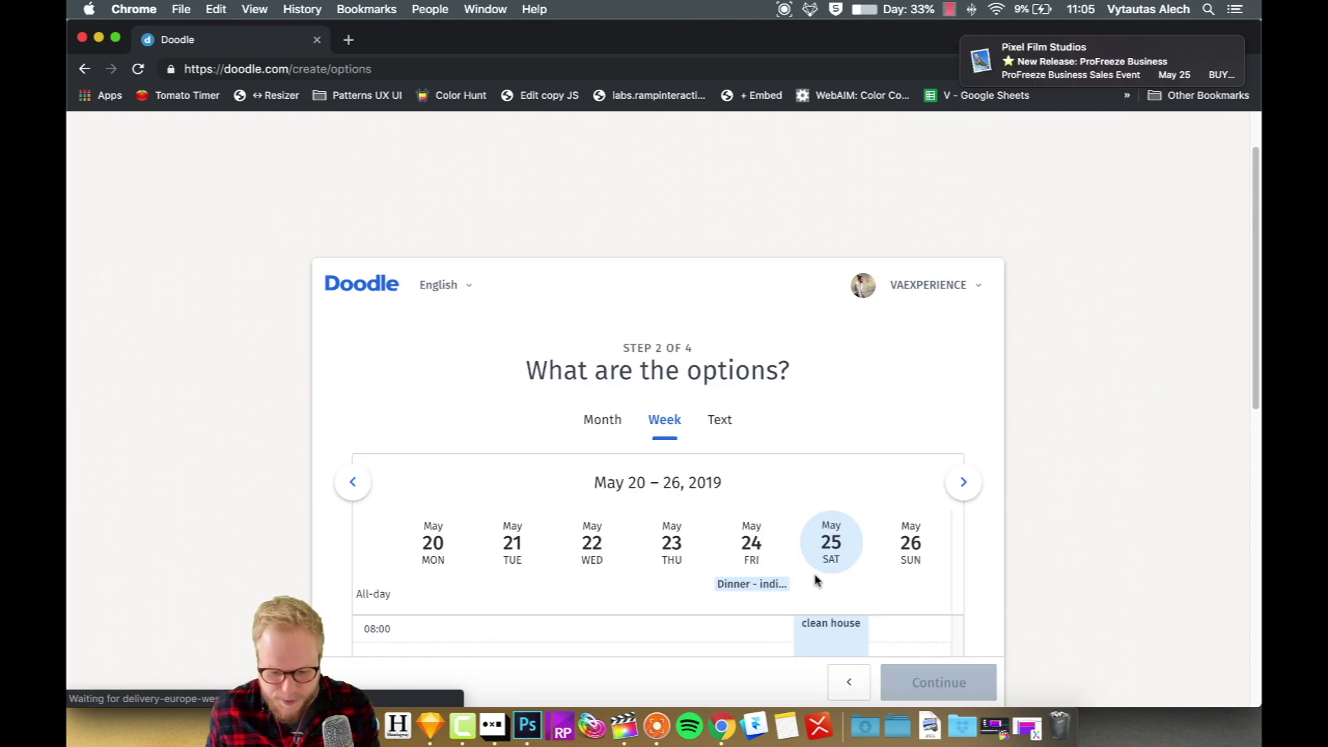
pyautogui.scroll(-3, 816, 581)
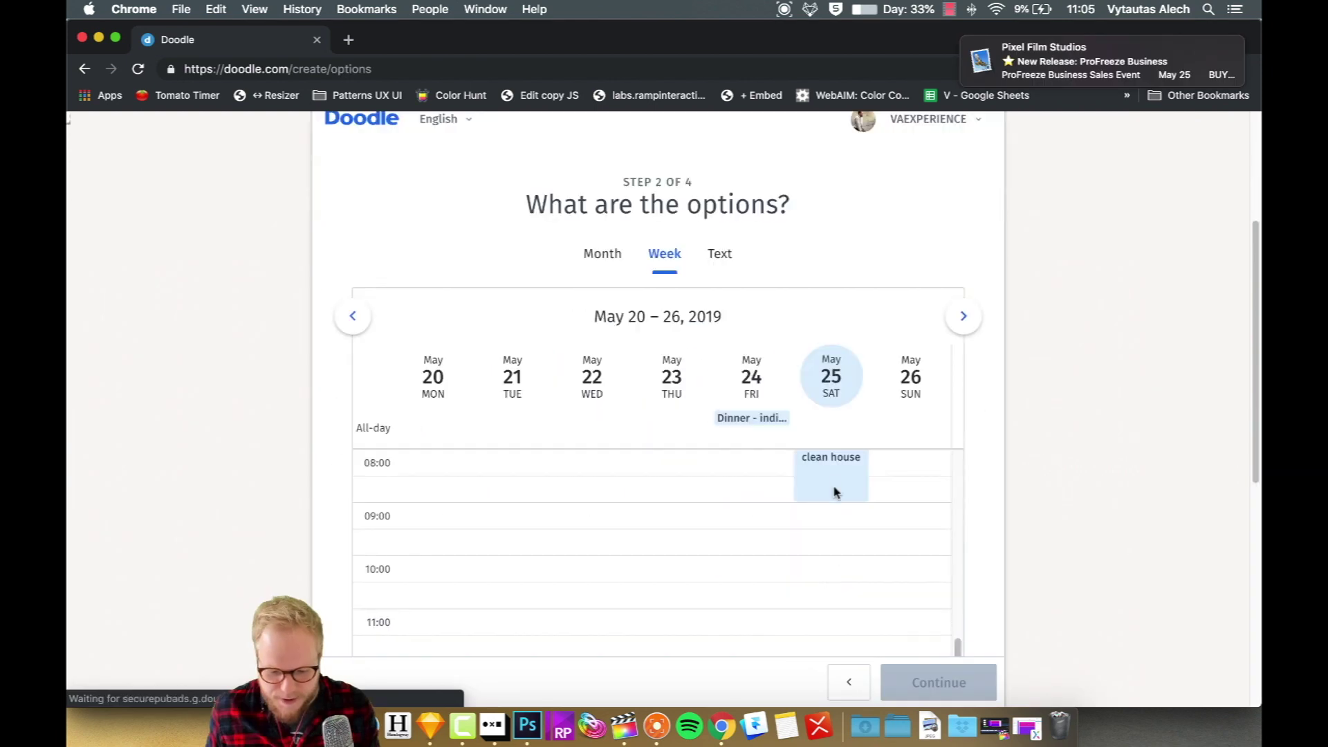
pyautogui.scroll(2, 787, 516)
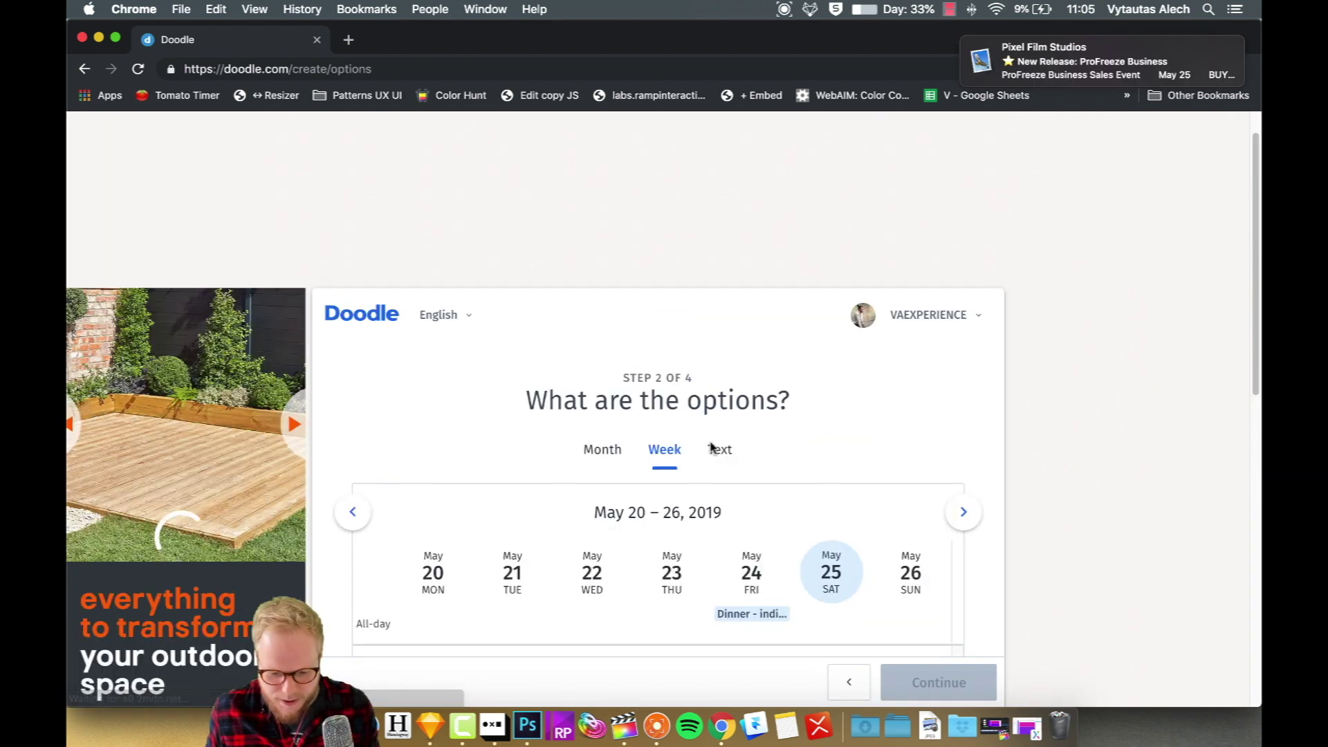
pyautogui.scroll(-1, 915, 538)
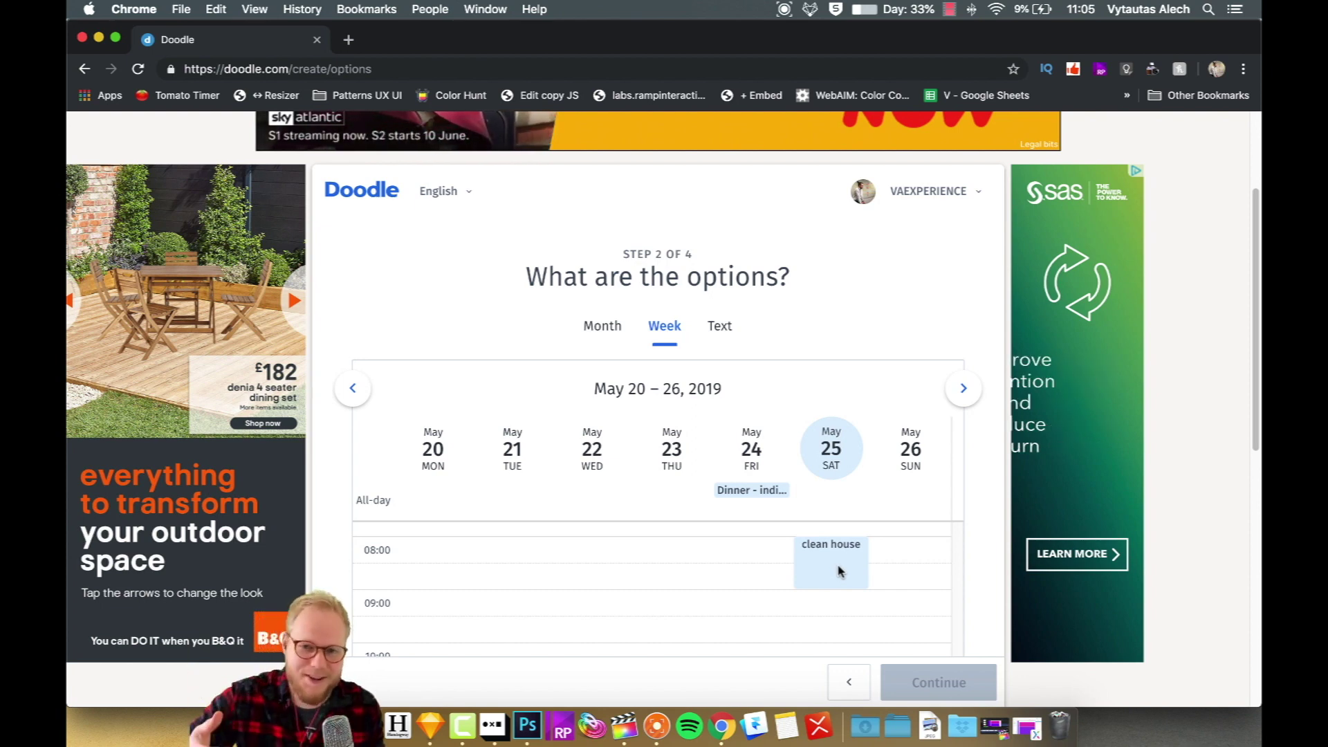
pyautogui.scroll(-1, 789, 579)
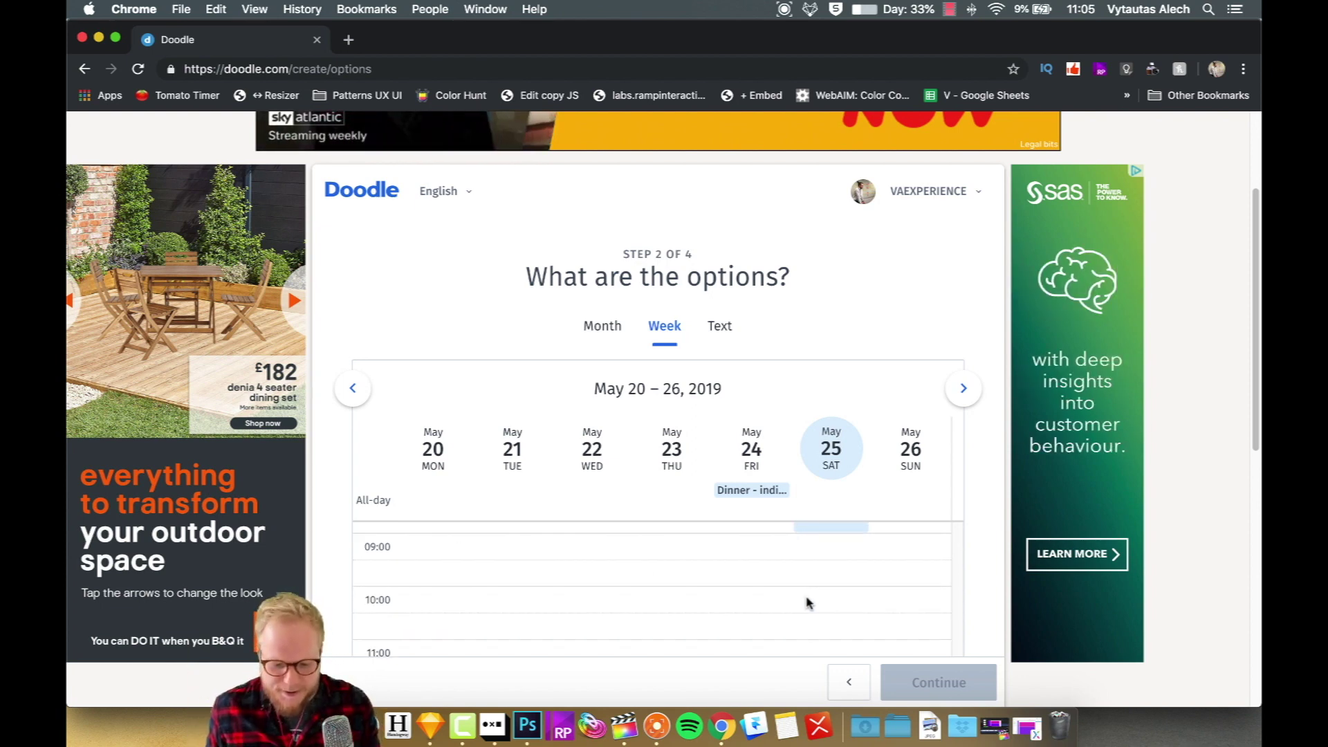
pyautogui.moveTo(830, 550); pyautogui.dragTo(825, 637)
pyautogui.scroll(-2, 832, 634)
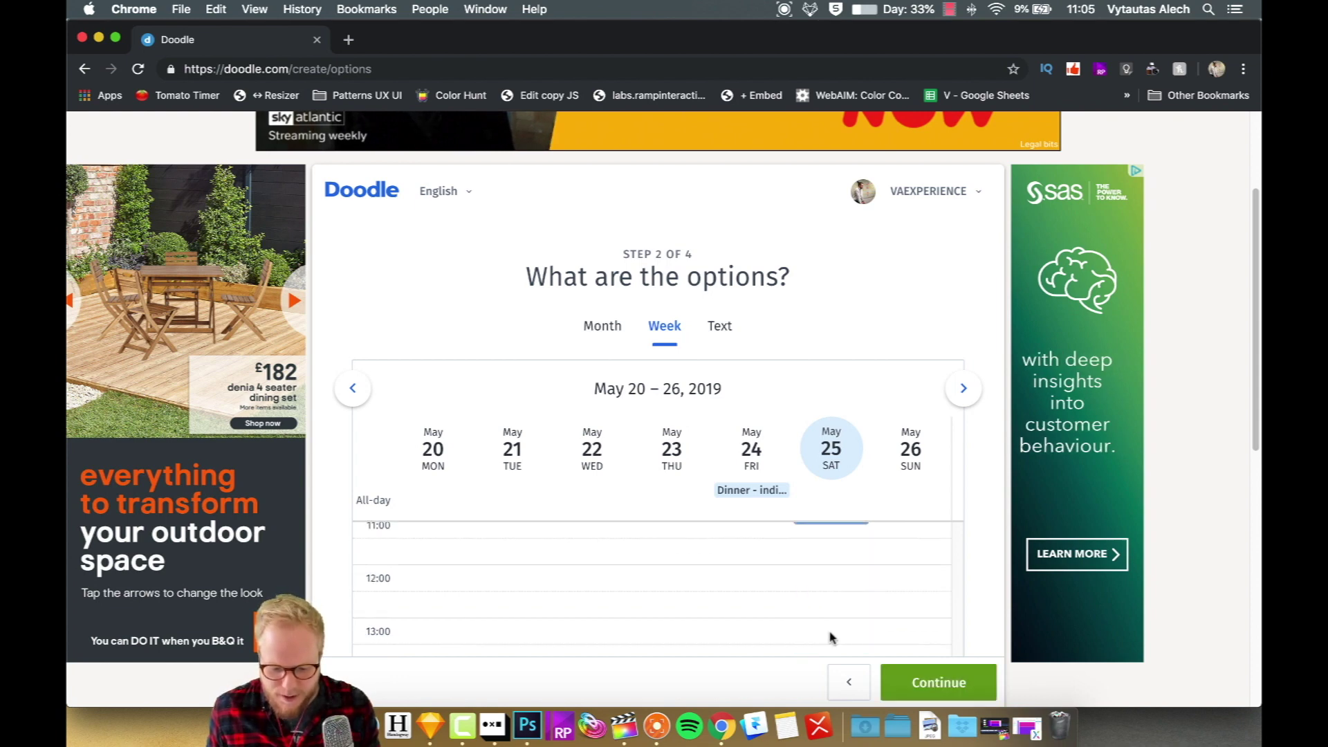
pyautogui.click(828, 548)
pyautogui.click(830, 606)
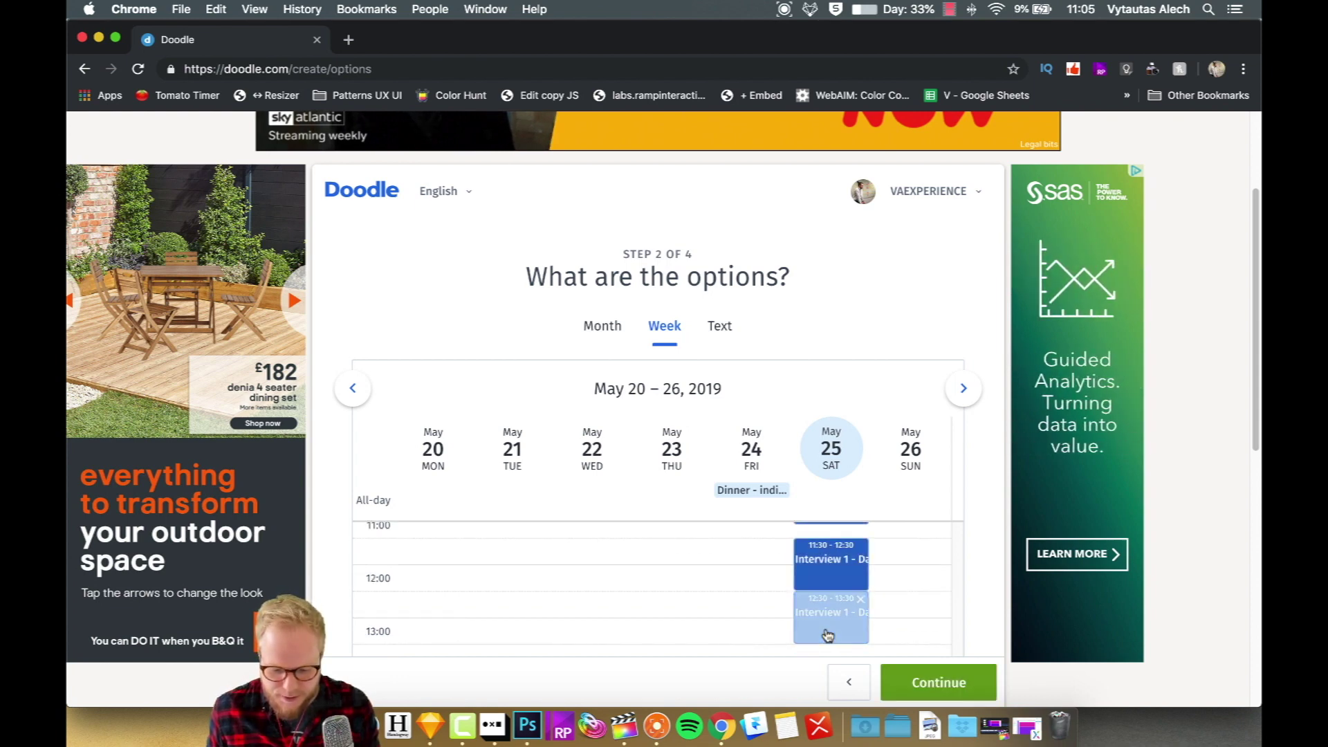
pyautogui.scroll(-2, 828, 635)
pyautogui.click(837, 588)
pyautogui.moveTo(910, 560)
pyautogui.mouseDown()
pyautogui.moveTo(907, 595)
pyautogui.moveTo(906, 544)
pyautogui.mouseUp()
pyautogui.scroll(3, 904, 549)
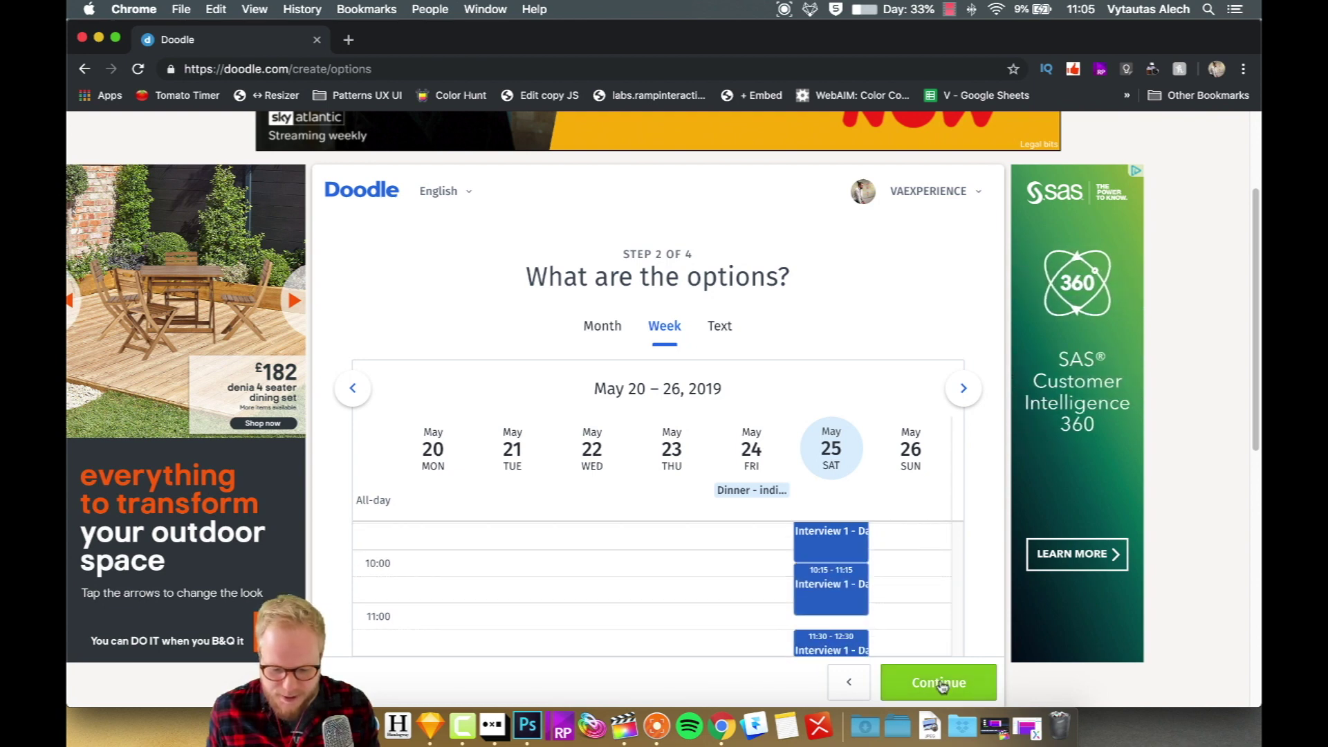
# Allow 'Yes, no, if need be' answers in the poll settings and finish the poll.
pyautogui.click(942, 685)
pyautogui.scroll(-4, 512, 415)
pyautogui.scroll(4, 604, 409)
pyautogui.click(625, 394)
pyautogui.scroll(-4, 624, 394)
pyautogui.click(931, 680)
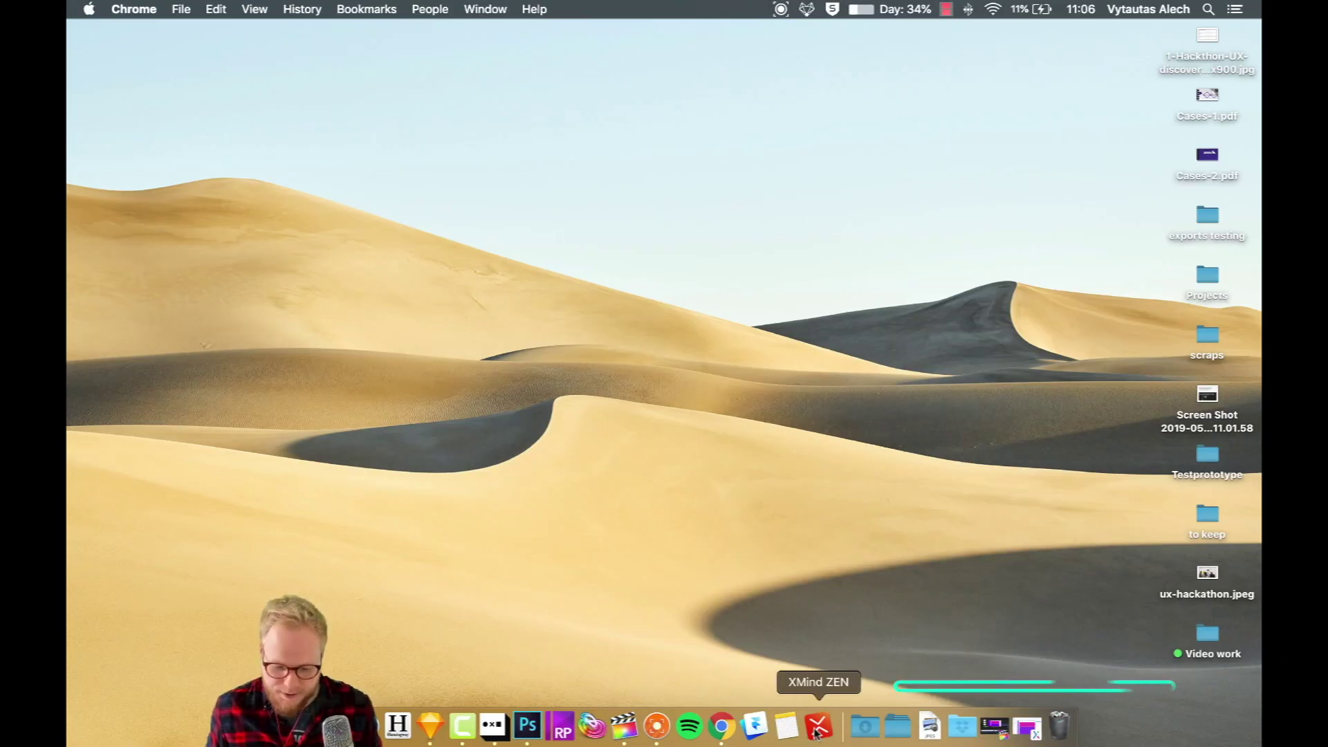
# Launch XMind ZEN and create a new mind map from the selected template.
pyautogui.click(806, 738)
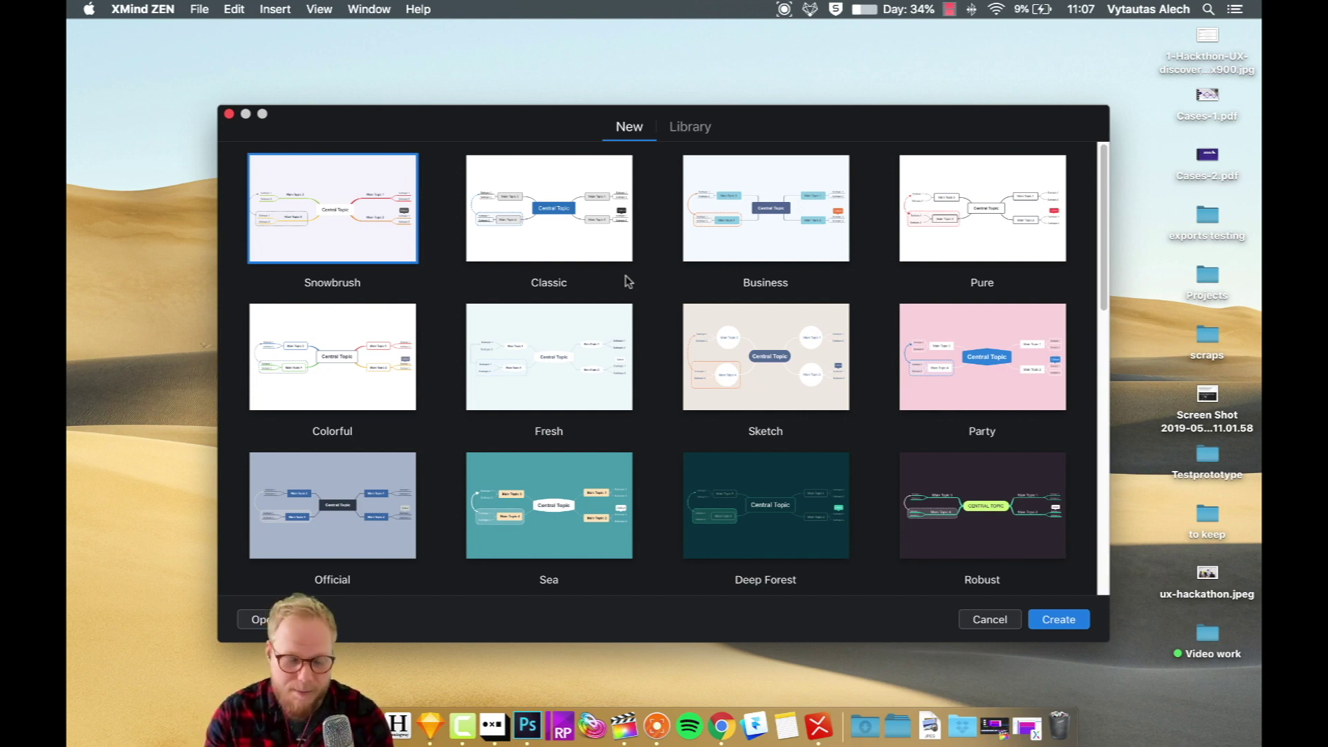
pyautogui.press('Return')
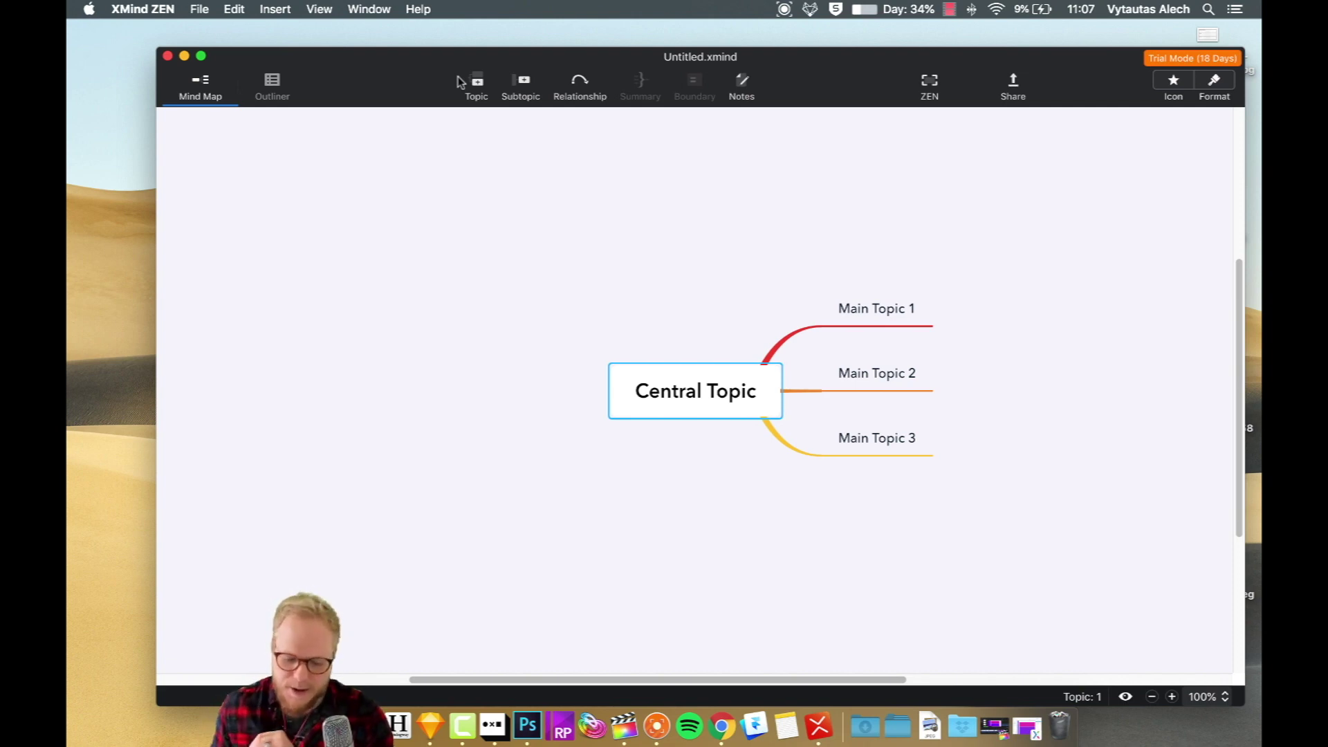
# Rename the central topic 'New project' and Main Topic 1 'Discovery', then add a subtopic under Discovery.
pyautogui.press('space')
pyautogui.write('New project')
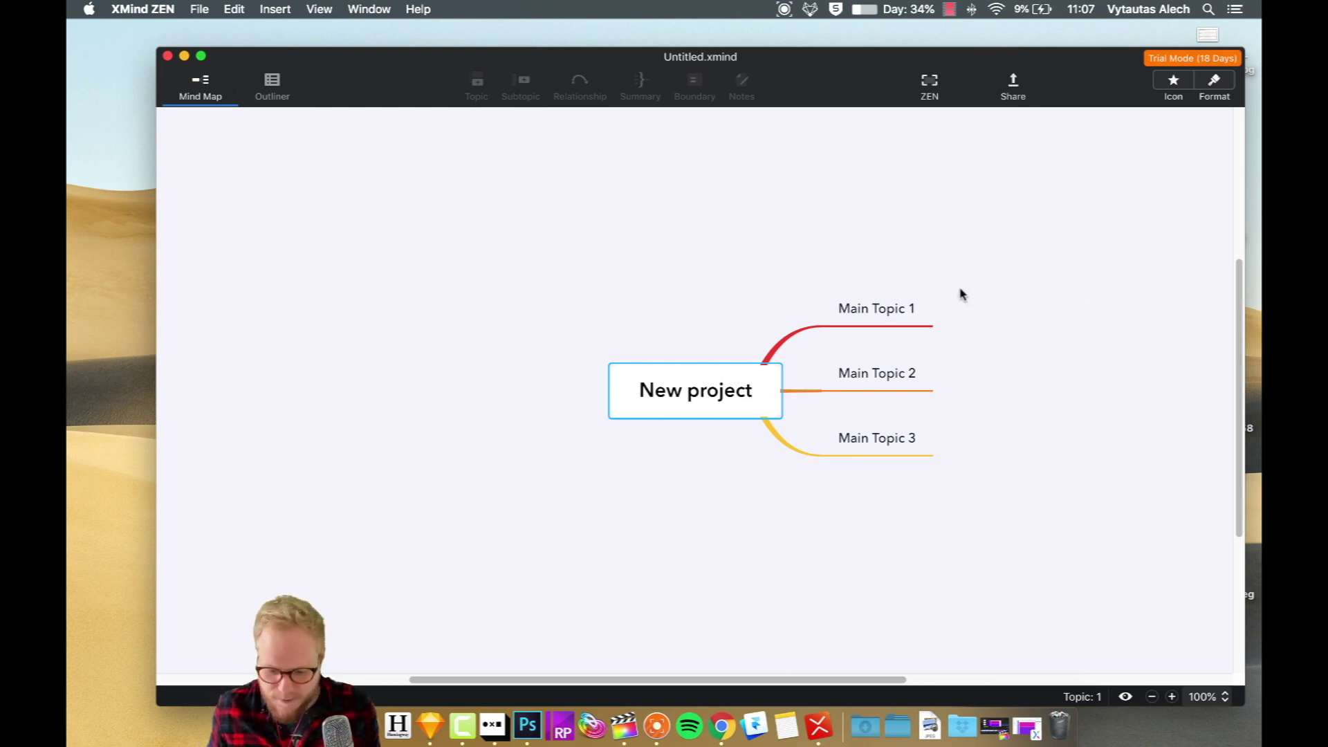
pyautogui.doubleClick(899, 322)
pyautogui.write('Discovery')
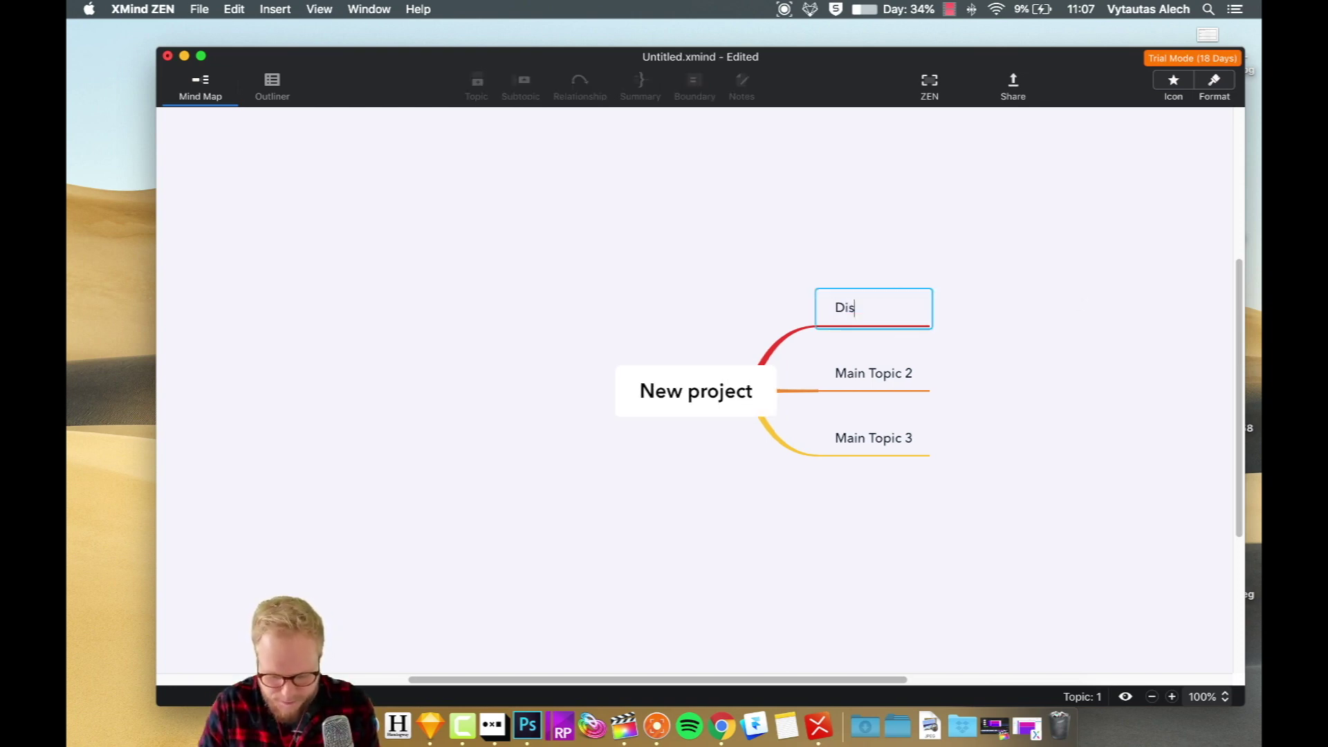
pyautogui.click(960, 293)
pyautogui.click(900, 308)
pyautogui.click(524, 85)
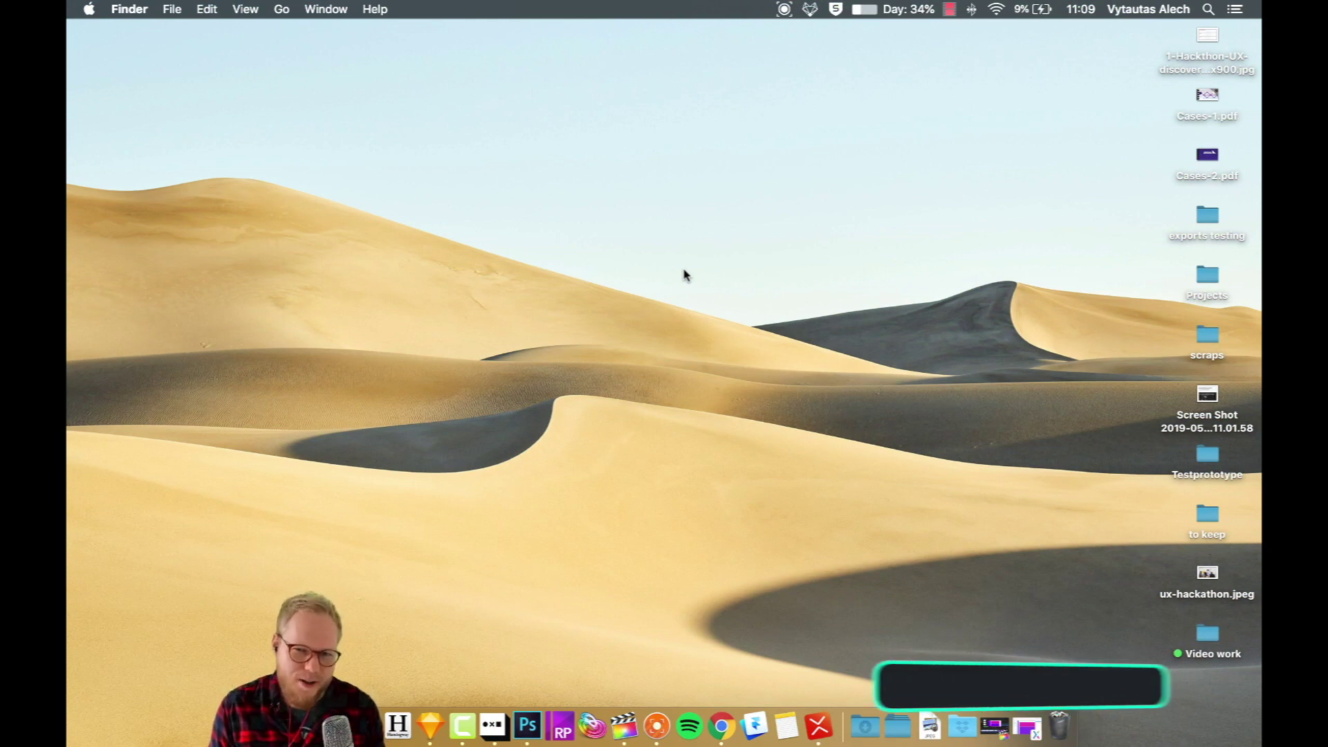
# Launch Hemingway Editor via Spotlight ('hem') and type a two-paragraph designer intro about Axure RP 9.
pyautogui.click(1207, 9)
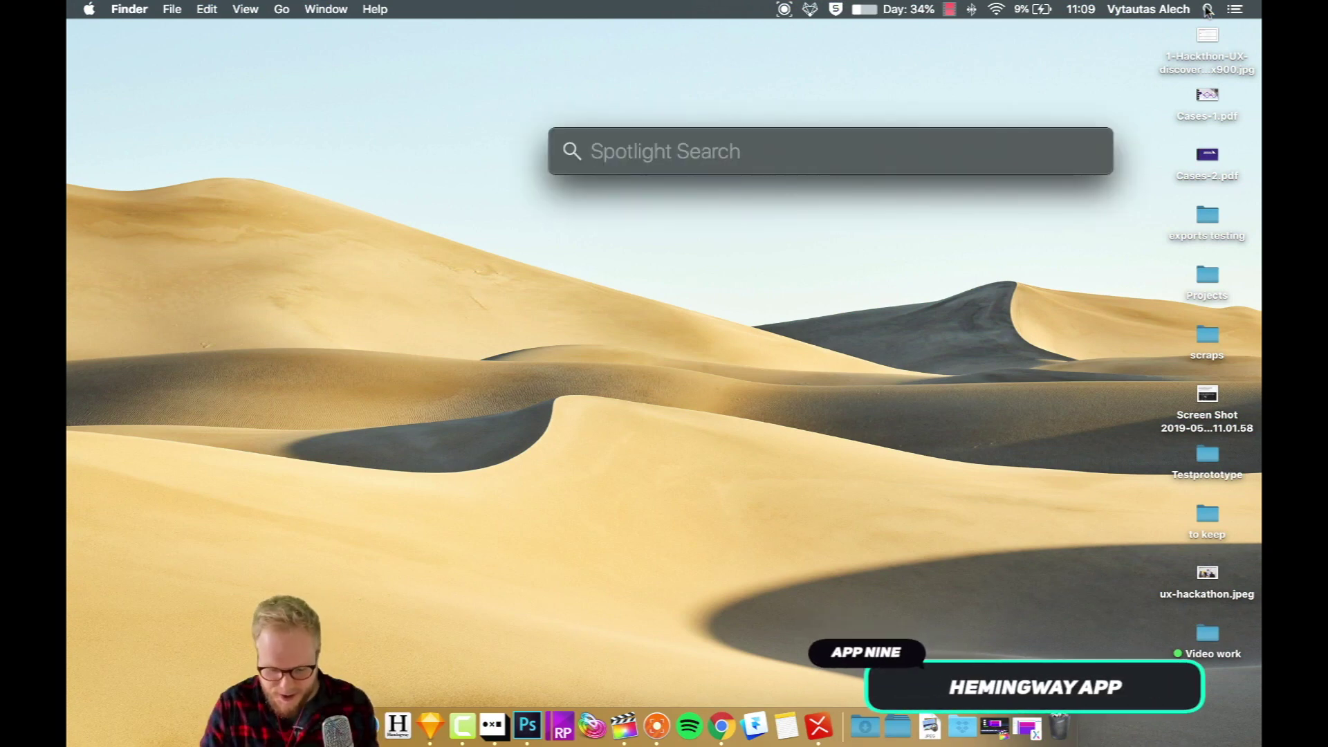
pyautogui.write('hem')
pyautogui.press('Return')
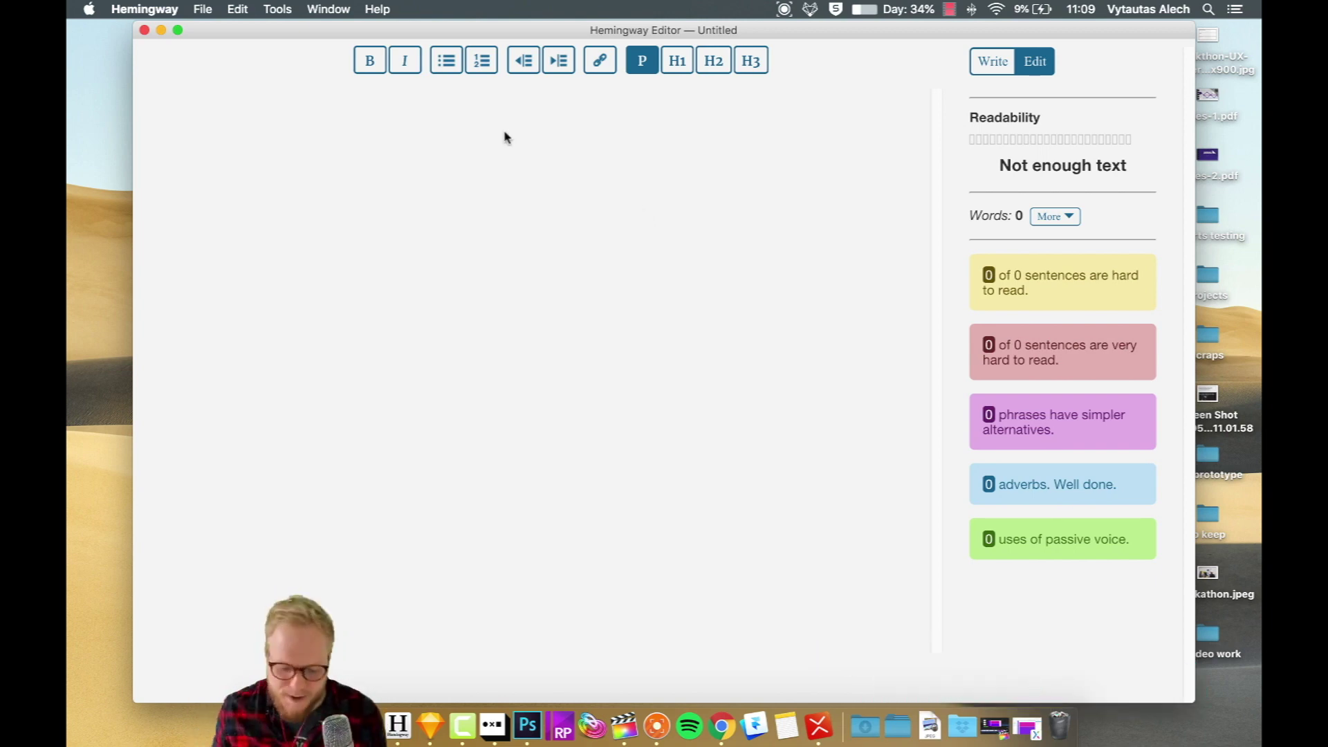
pyautogui.write("Hello, my name is V and I'm an experience designer. In my free time I love making youtube videos, running and doing all sorts of other activities.")
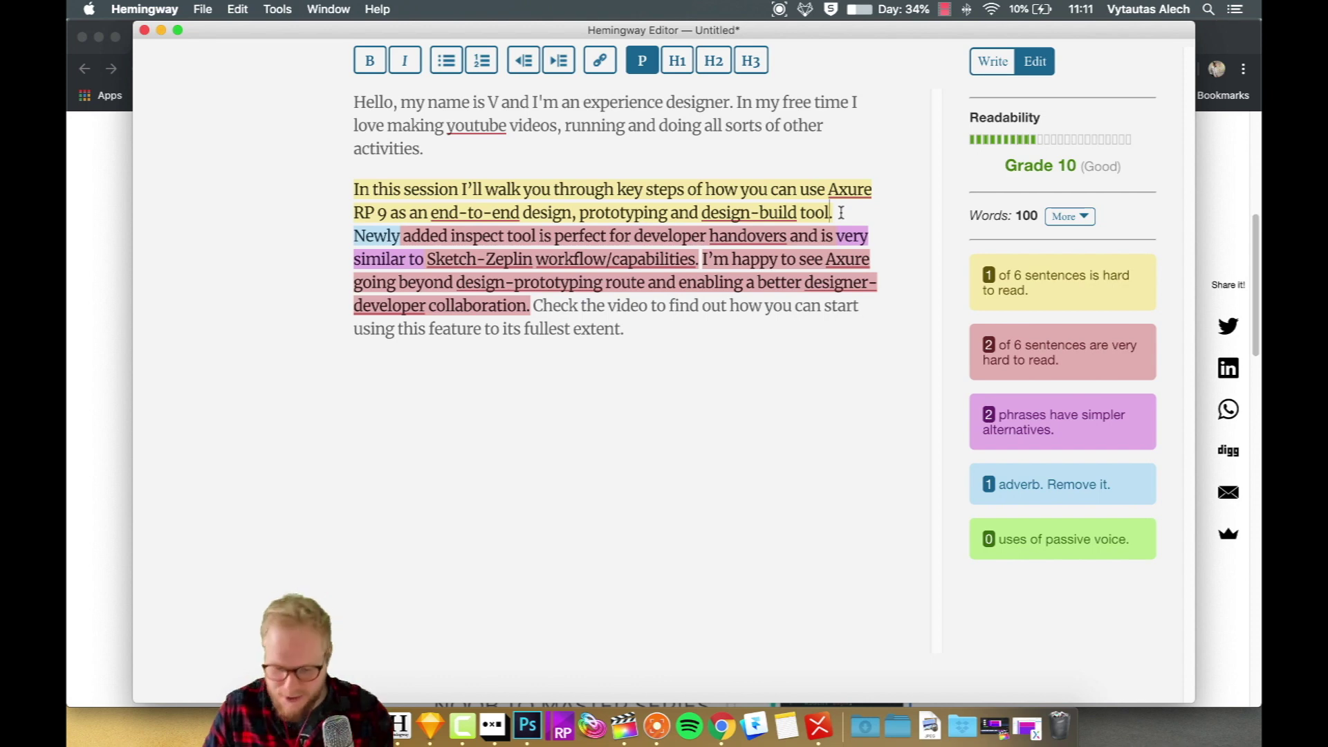
# End the Axure sentence early, add 'You can also use it for dev handovers.', and close the document.
pyautogui.press('BackSpace')
pyautogui.press('BackSpace')
pyautogui.press('BackSpace')
pyautogui.press('BackSpace')
pyautogui.press('BackSpace')
pyautogui.press('BackSpace')
pyautogui.press('BackSpace')
pyautogui.press('BackSpace')
pyautogui.press('BackSpace')
pyautogui.press('BackSpace')
pyautogui.press('BackSpace')
pyautogui.press('BackSpace')
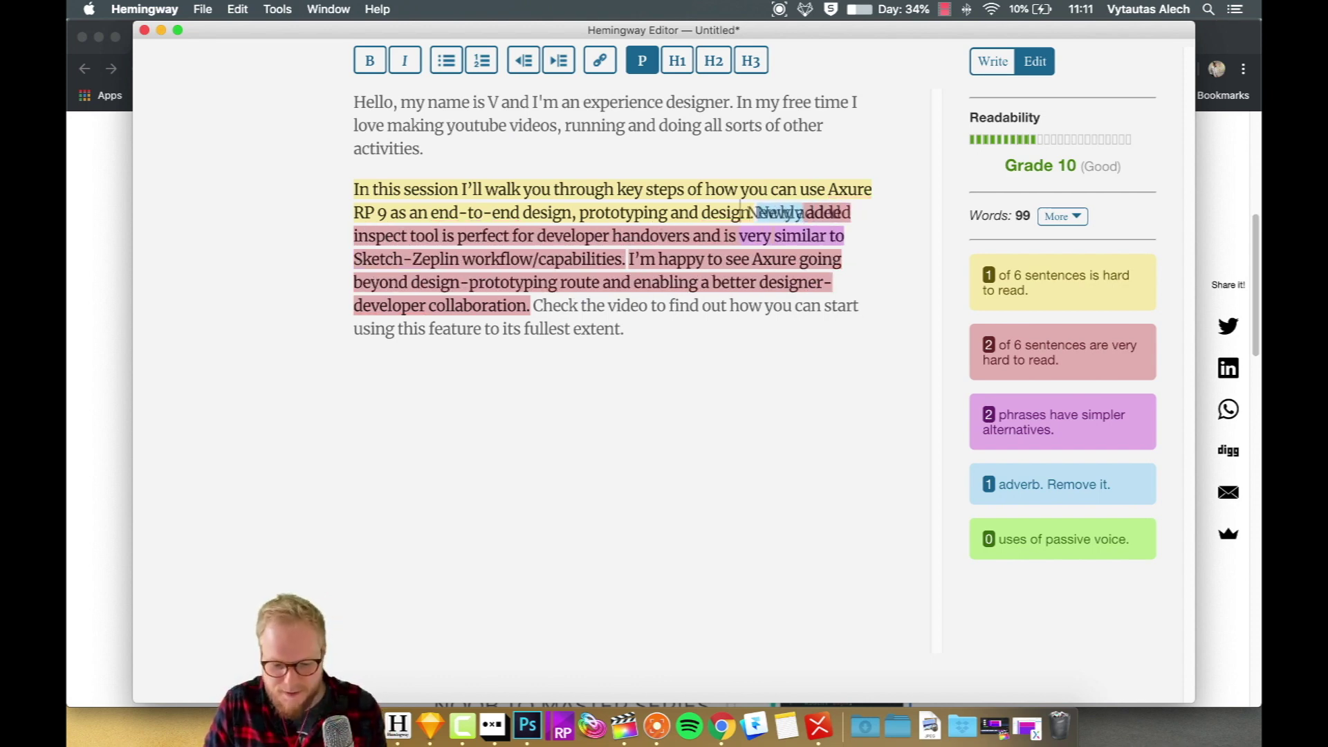
pyautogui.write('. You can also use it for dev handovers.')
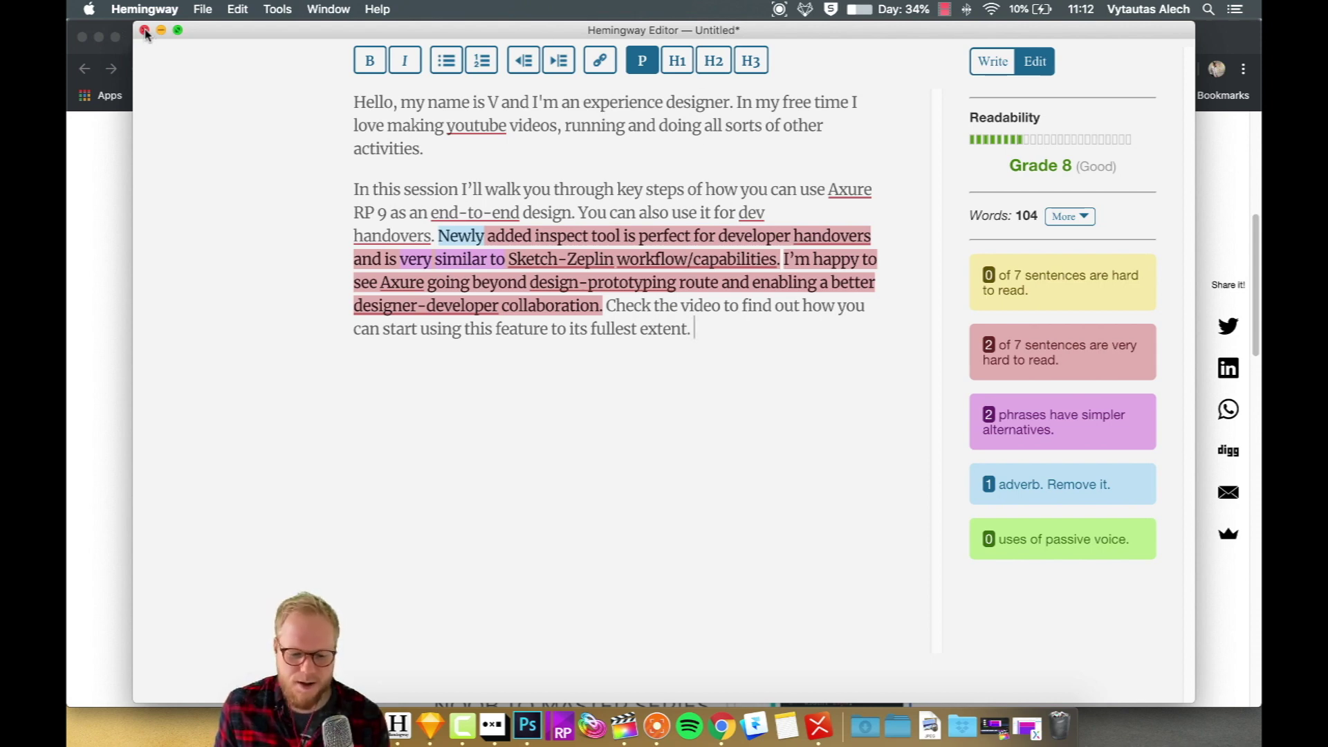
pyautogui.click(143, 31)
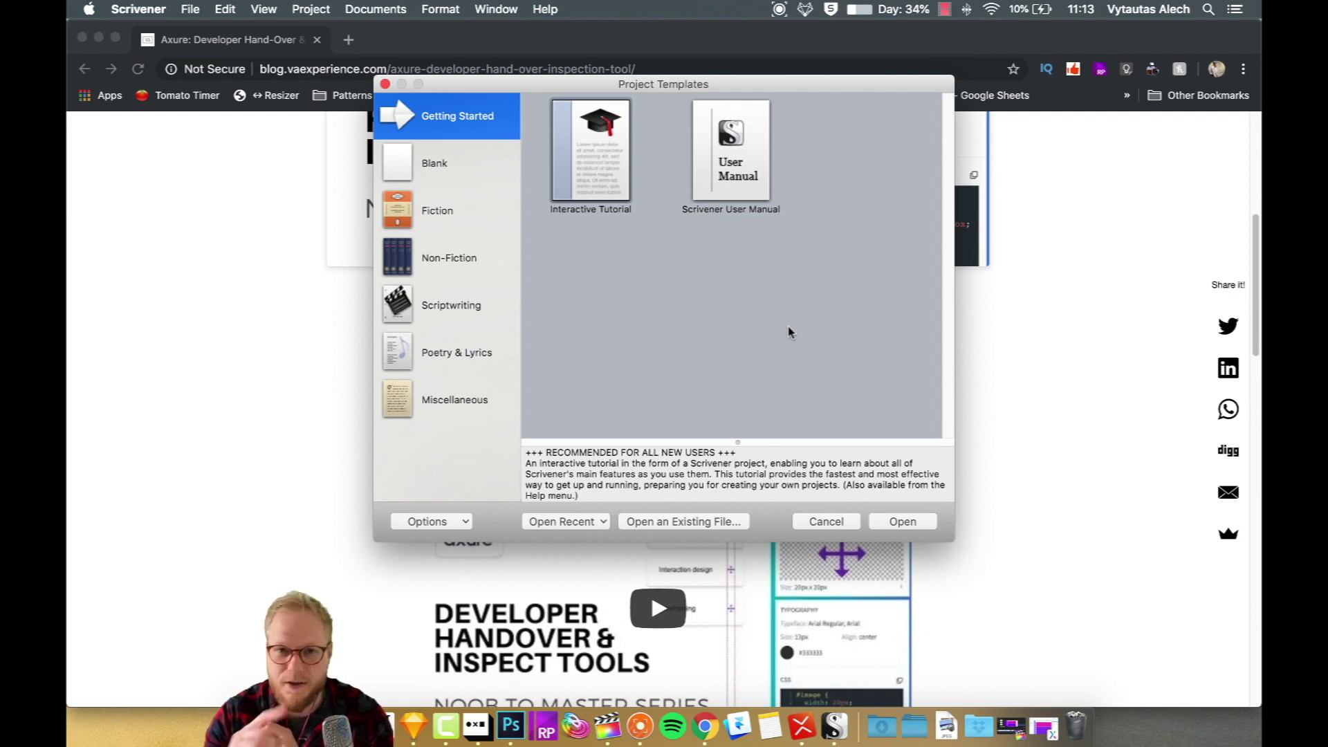
# Browse the Blank, Fiction, Scriptwriting, Miscellaneous and Poetry template categories, ending on Non-Fiction.
pyautogui.click(496, 177)
pyautogui.click(478, 209)
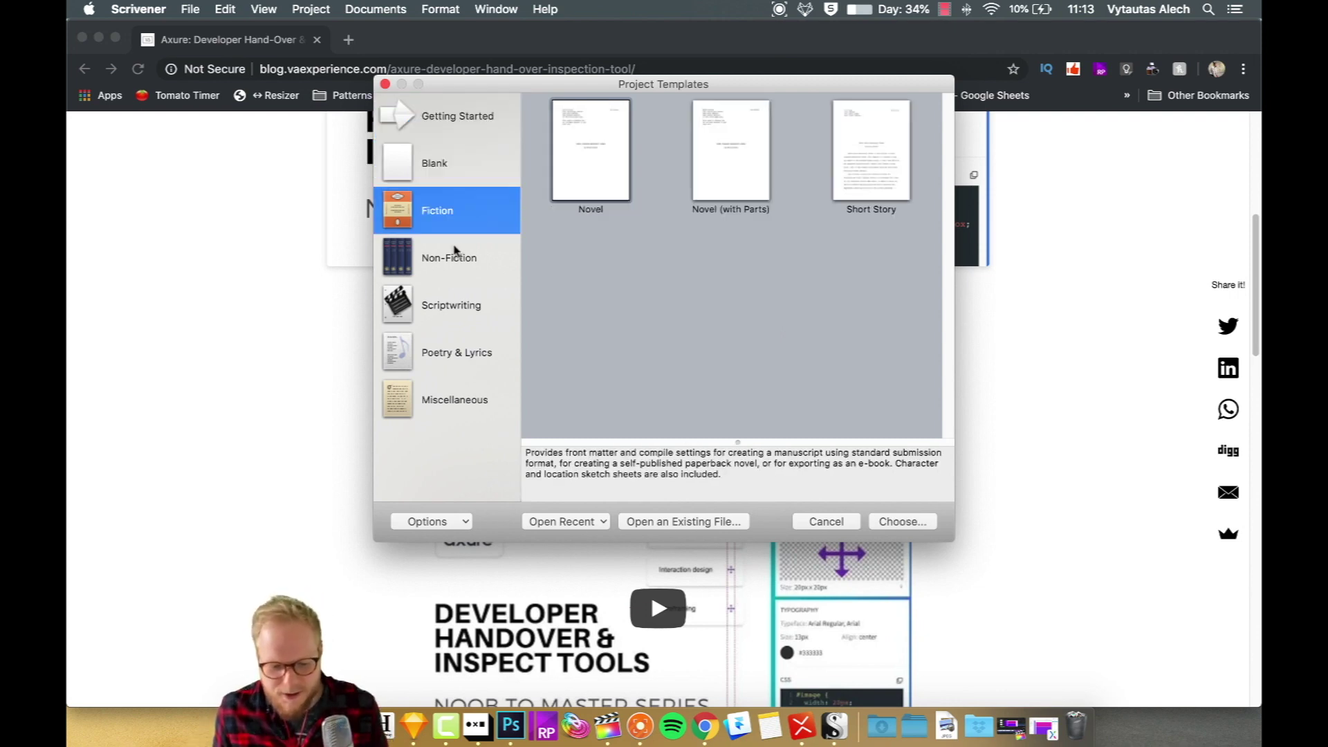
pyautogui.click(450, 257)
pyautogui.click(451, 305)
pyautogui.click(455, 400)
pyautogui.click(456, 352)
pyautogui.click(451, 306)
pyautogui.click(447, 258)
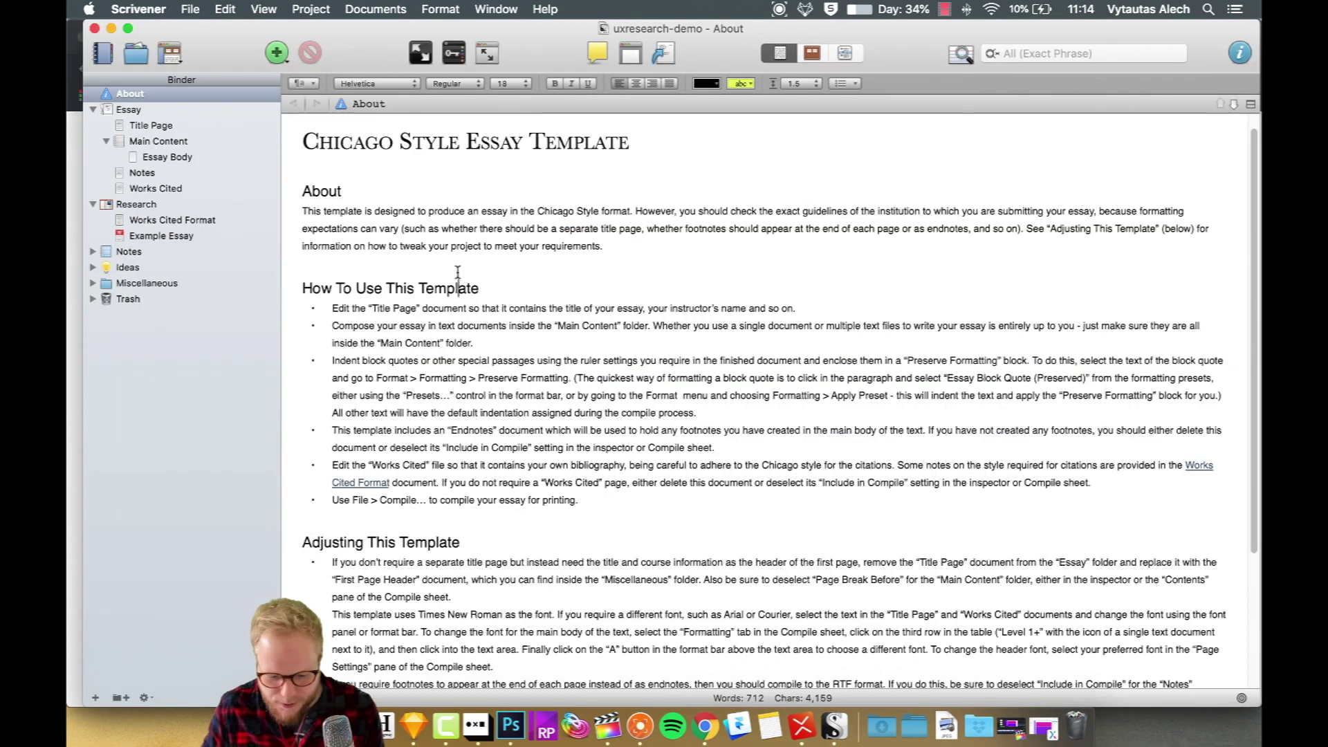
# Type placeholder text below the About paragraph, above How To Use This Template.
pyautogui.click(457, 267)
pyautogui.press('Return')
pyautogui.press('Return')
pyautogui.write('sdasdasdhjashjdhjhash sadhashdhsahjdha')
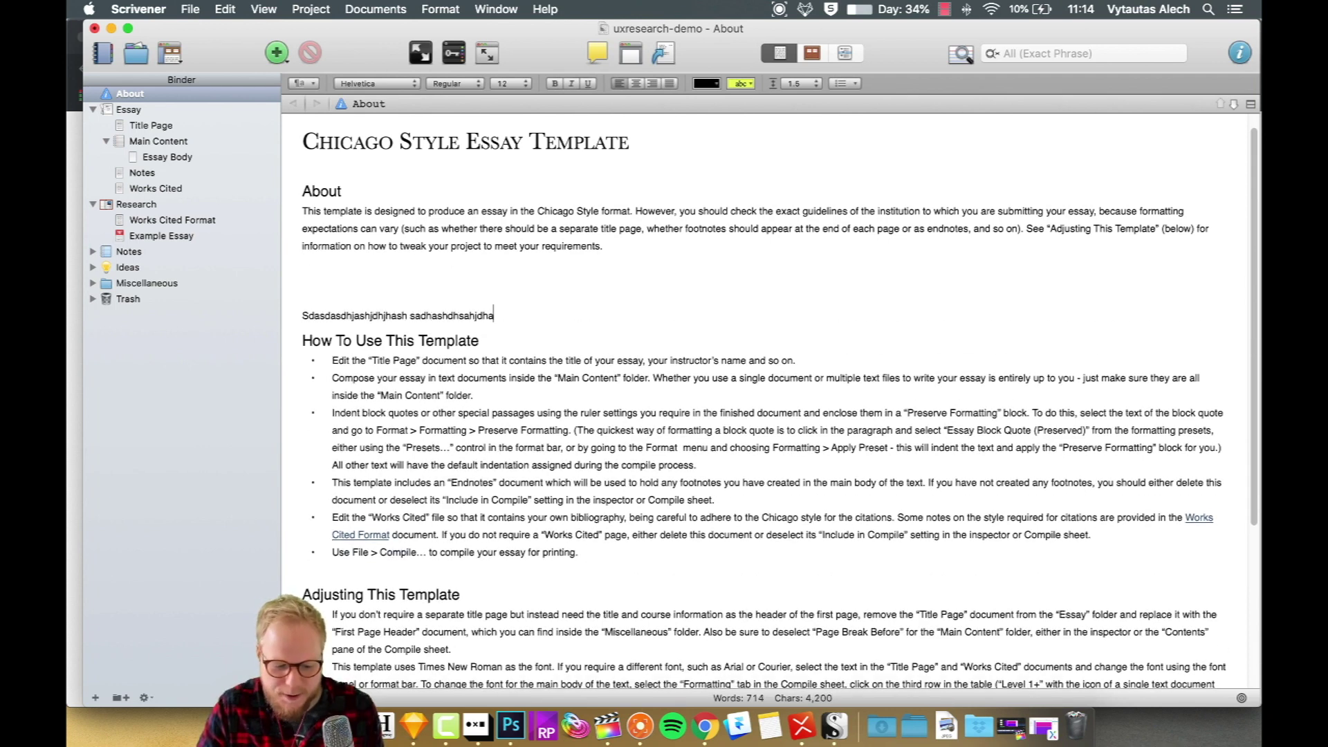
pyautogui.write('shjdhj dhja sjhdhashdhashdashjda')
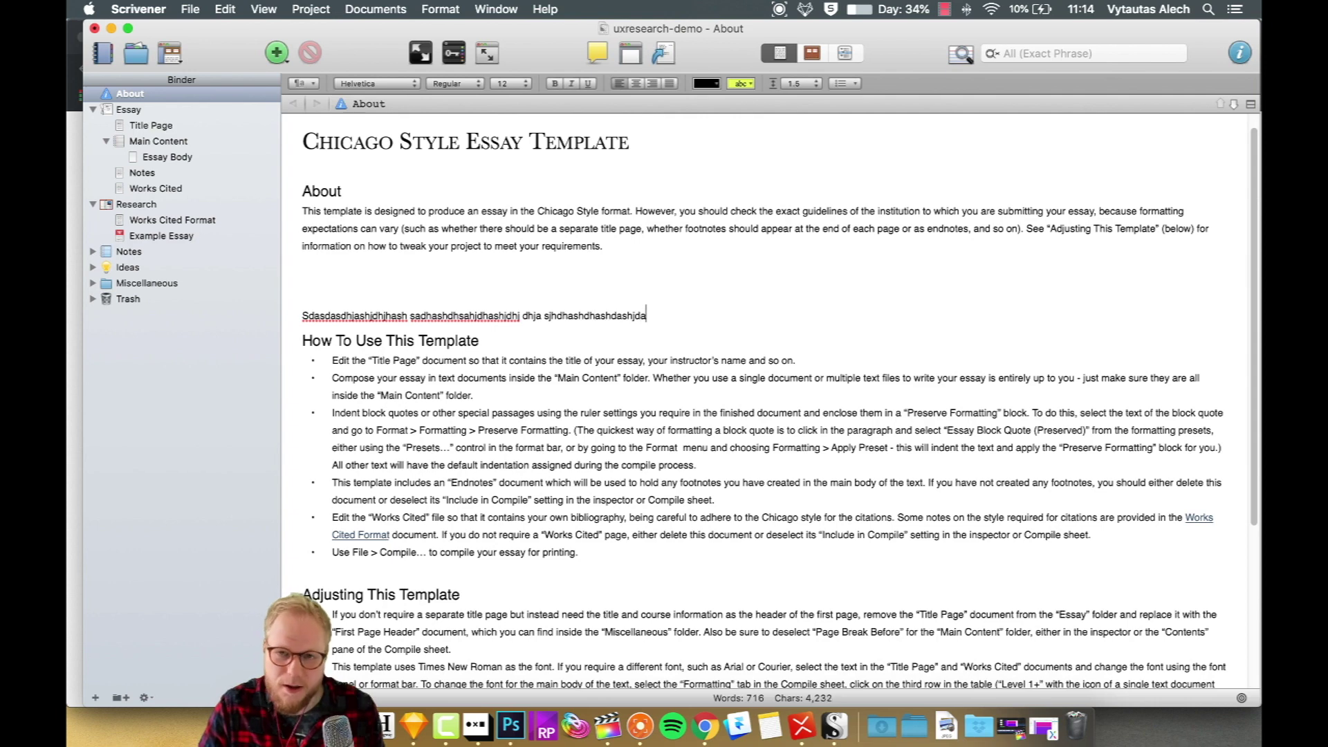
pyautogui.write('shdjashd')
# Visit the Notes section, Essay folder and project search, then open the Ideas folder.
pyautogui.click(142, 173)
pyautogui.click(110, 111)
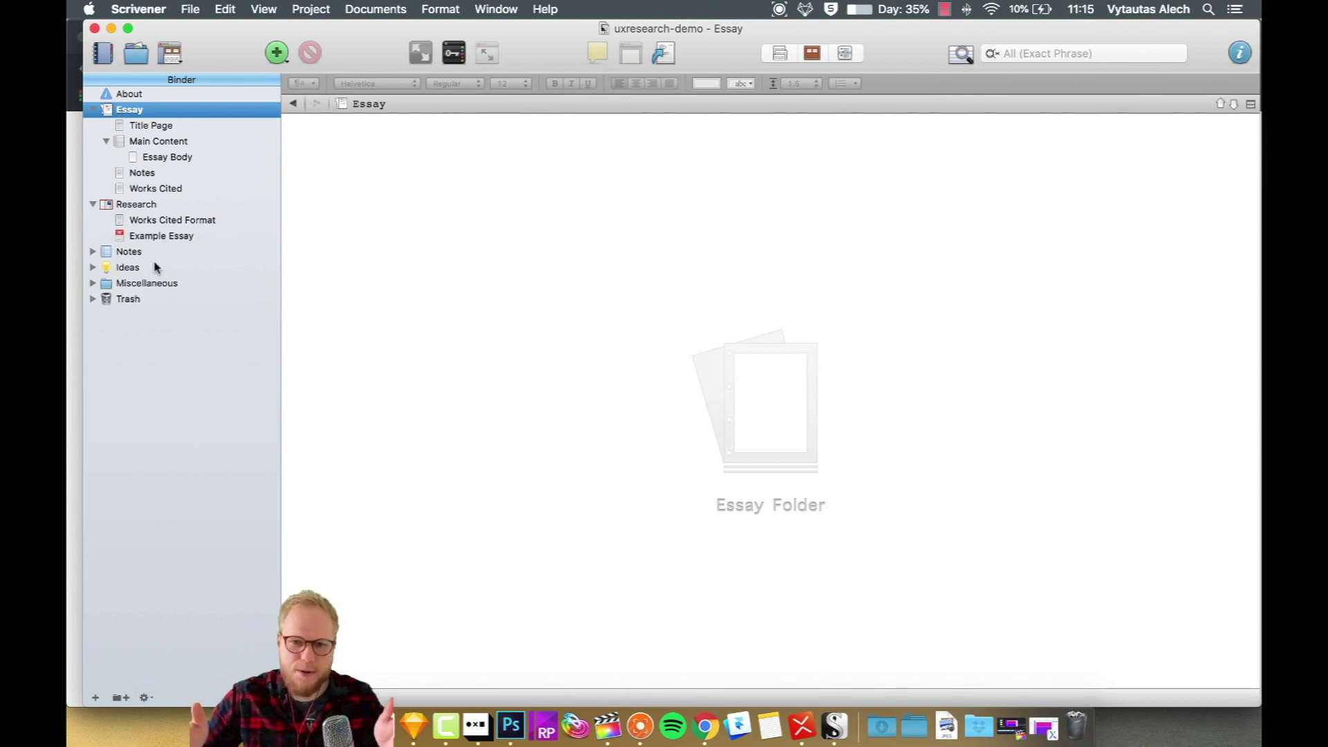
pyautogui.click(1085, 54)
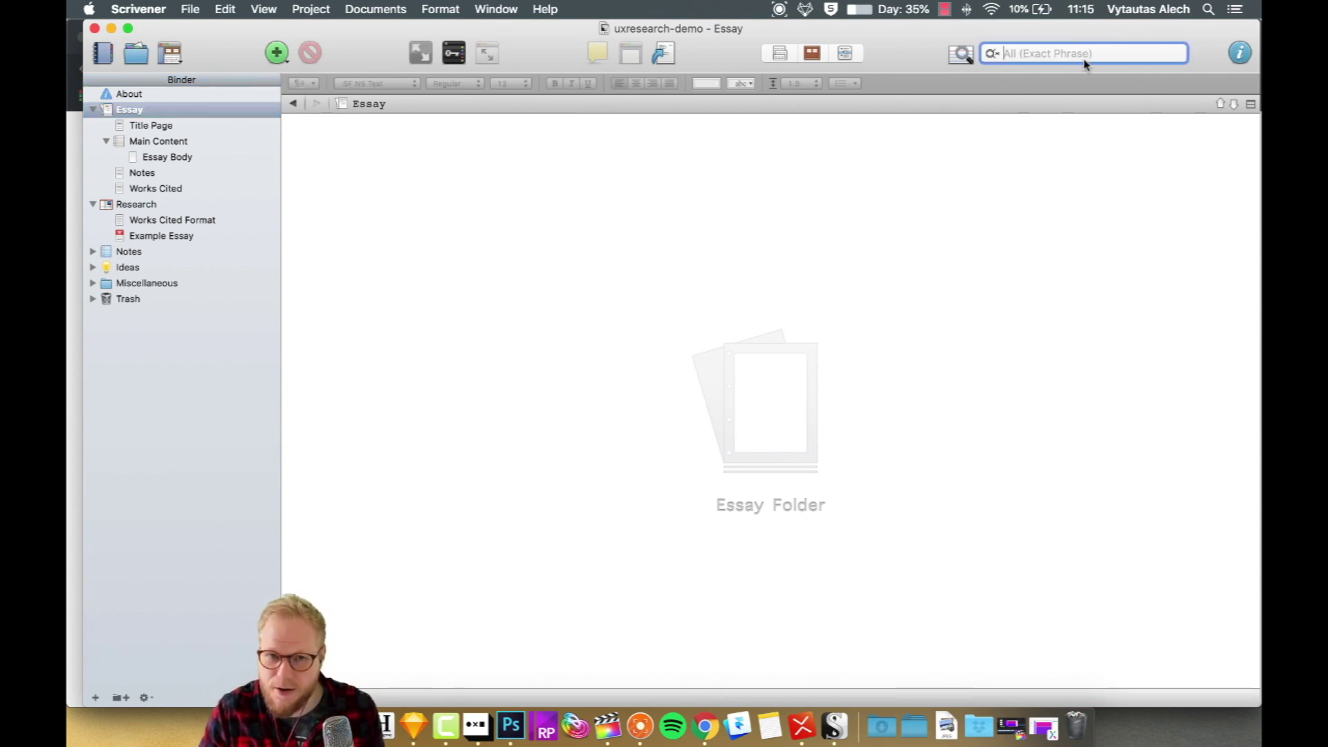
pyautogui.click(97, 270)
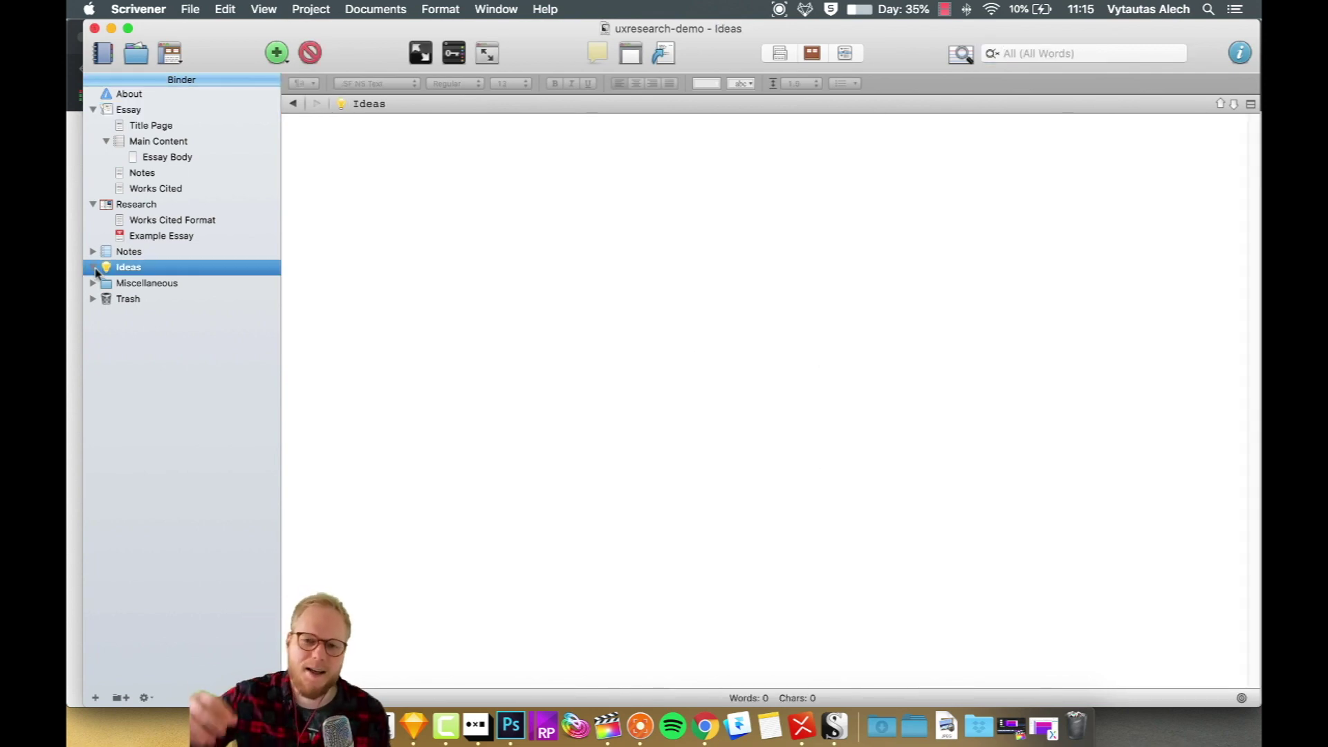